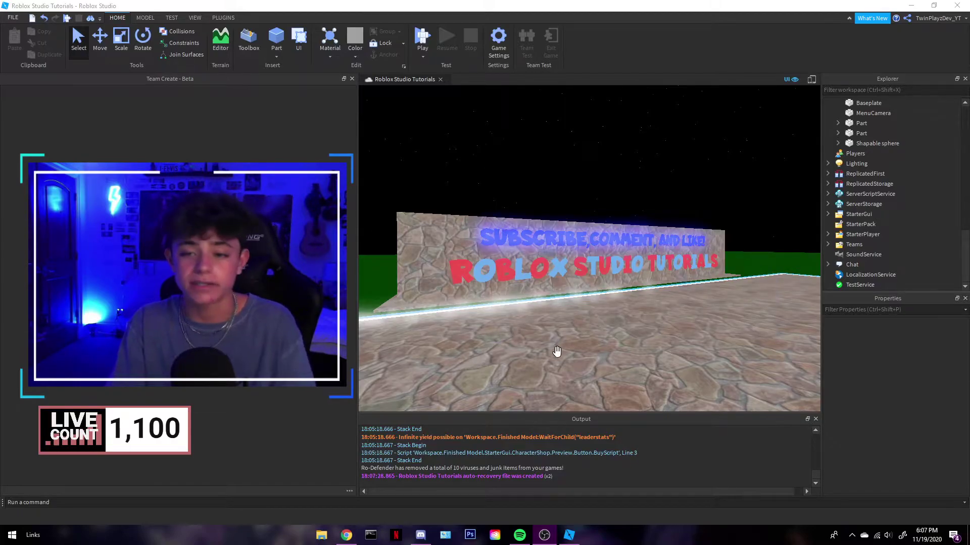
# Expand ServerScriptService and open the Team Only Tools script
pyautogui.click(719, 175)
pyautogui.scroll(5, 839, 245)
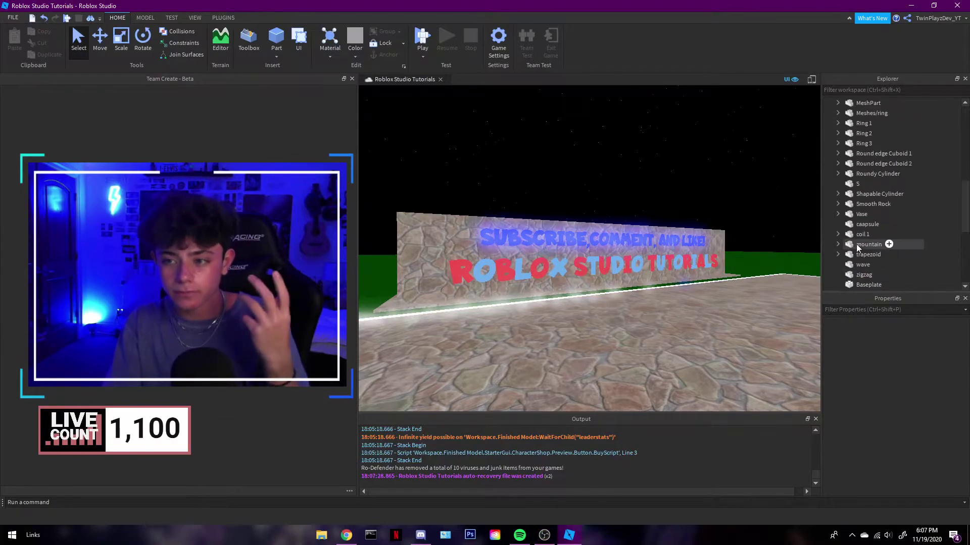
pyautogui.scroll(-5, 860, 243)
pyautogui.click(828, 194)
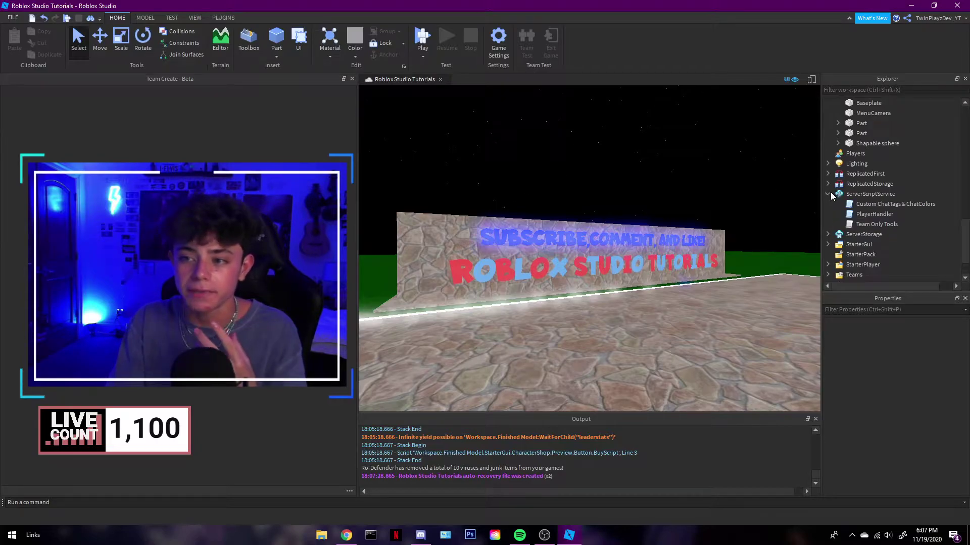
pyautogui.click(857, 225)
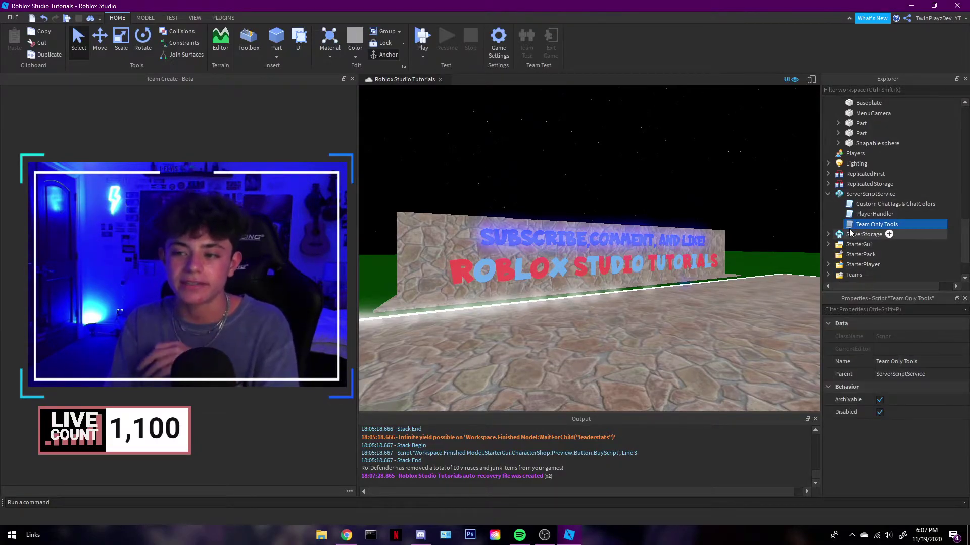
pyautogui.doubleClick(858, 225)
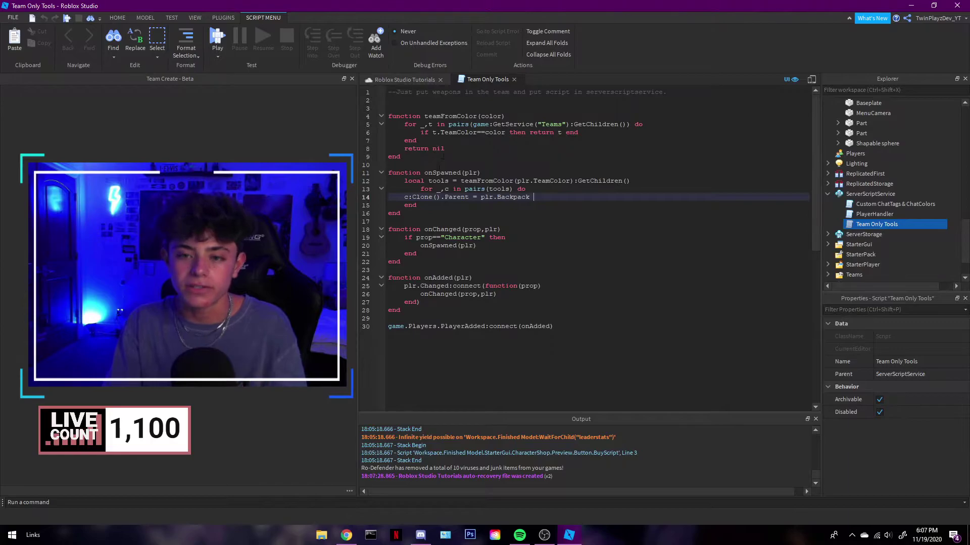
# Walk through the script code, highlighting the onAdded connection and onSpawned call
pyautogui.moveTo(389, 94); pyautogui.dragTo(556, 326)
pyautogui.click(533, 327)
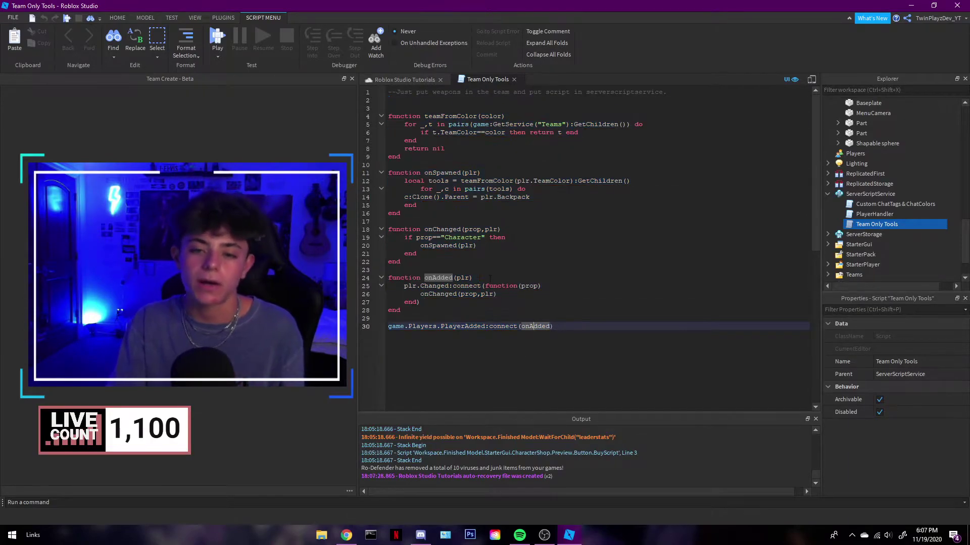
pyautogui.click(491, 310)
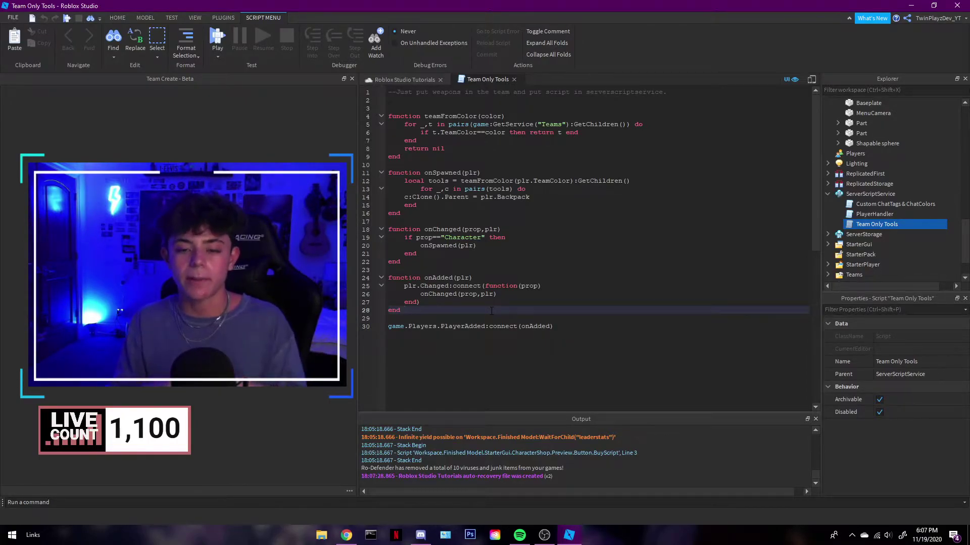
pyautogui.click(454, 246)
pyautogui.click(454, 270)
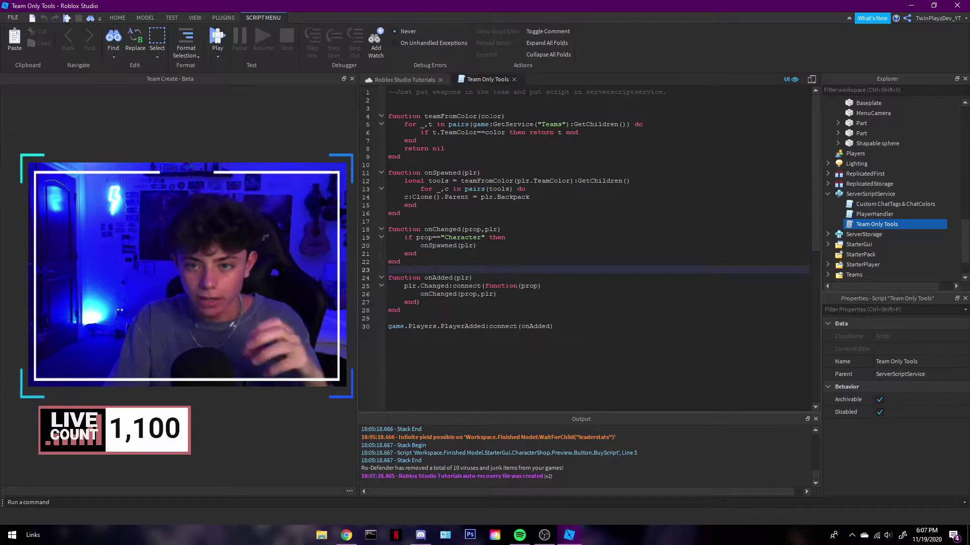
pyautogui.click(514, 80)
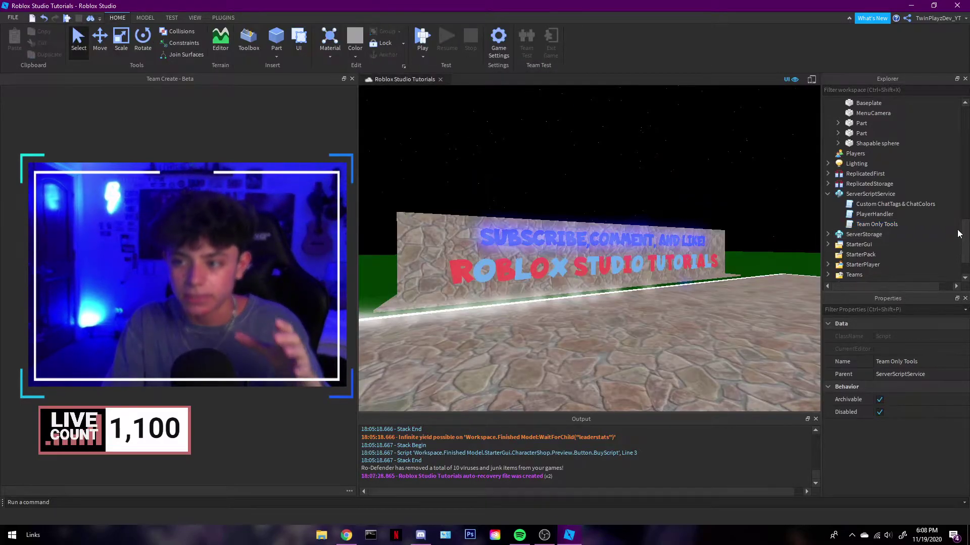
pyautogui.click(648, 156)
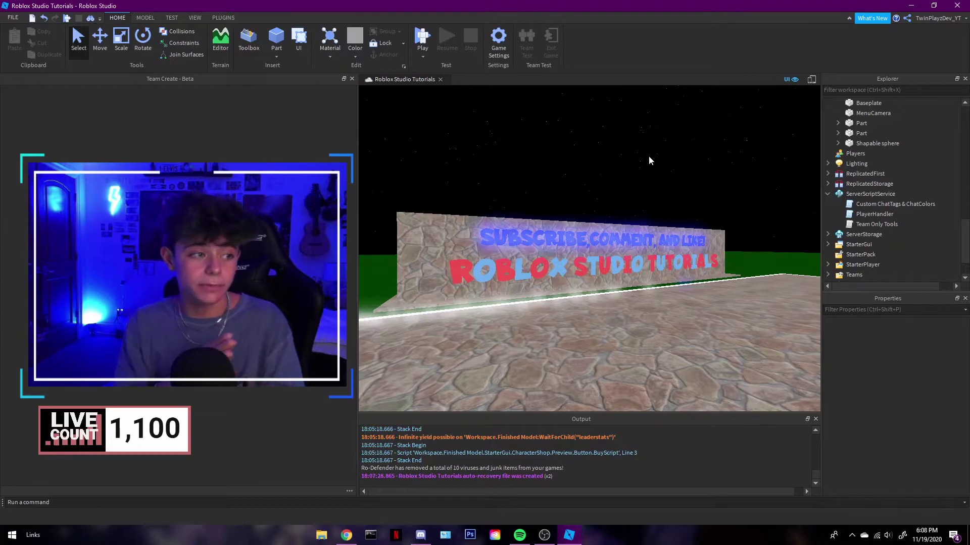
pyautogui.moveTo(864, 234)
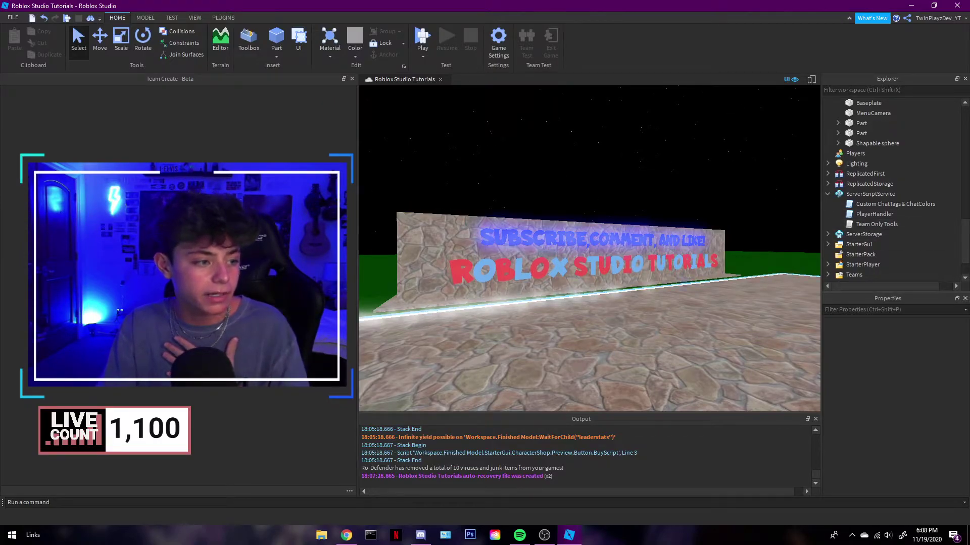
# Reopen the Team Only Tools script and close it again
pyautogui.click(850, 227)
pyautogui.doubleClick(850, 227)
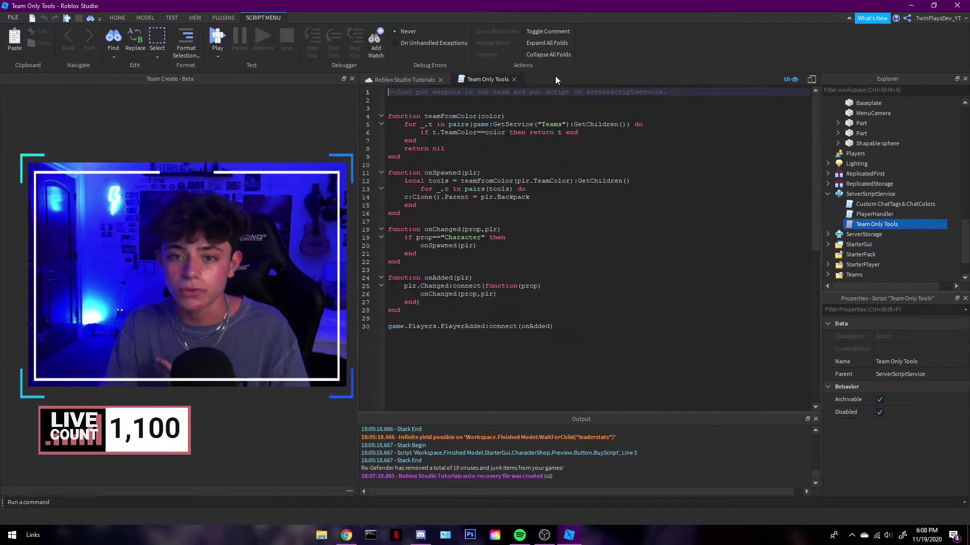
pyautogui.click(514, 80)
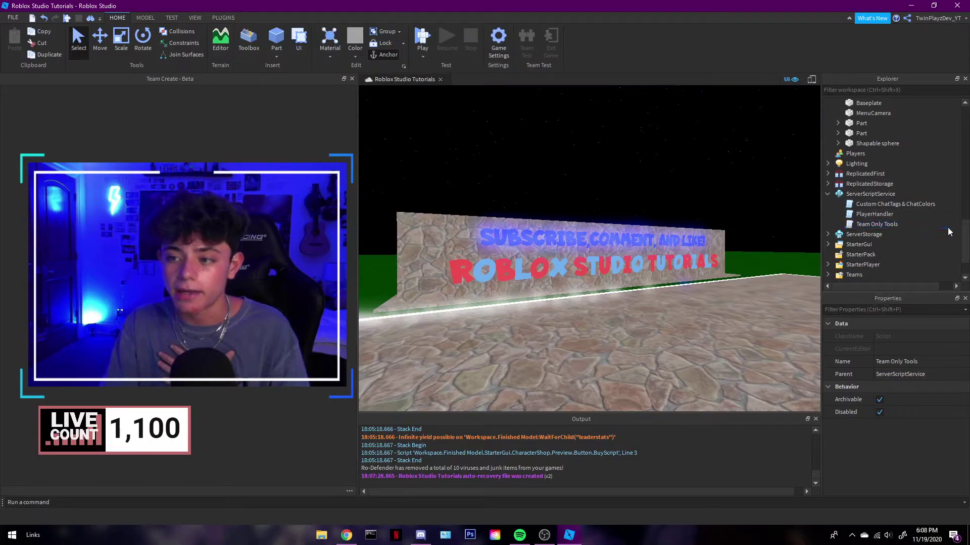
# Collapse ServerScriptService and expand Teams and RED TEAM to show its ClassicSword
pyautogui.click(850, 225)
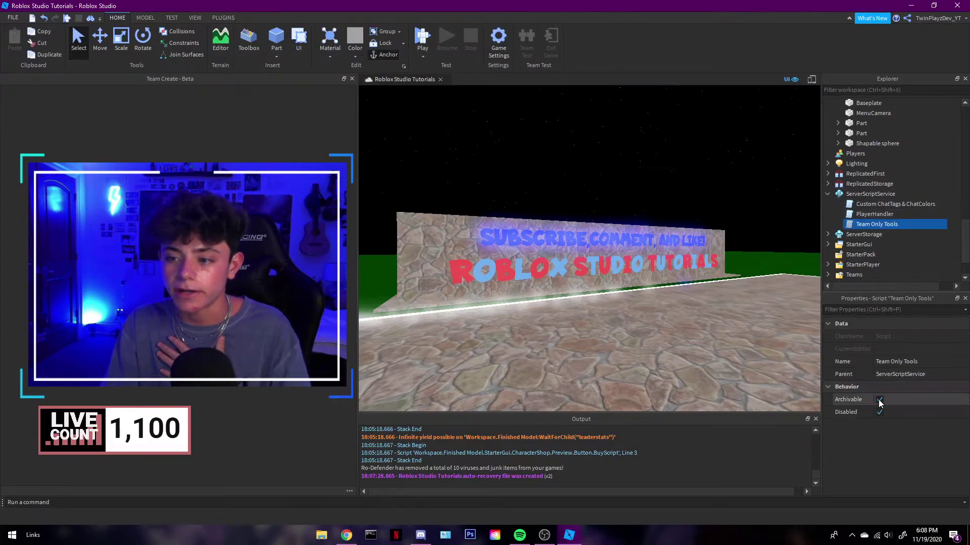
pyautogui.click(950, 233)
pyautogui.click(827, 195)
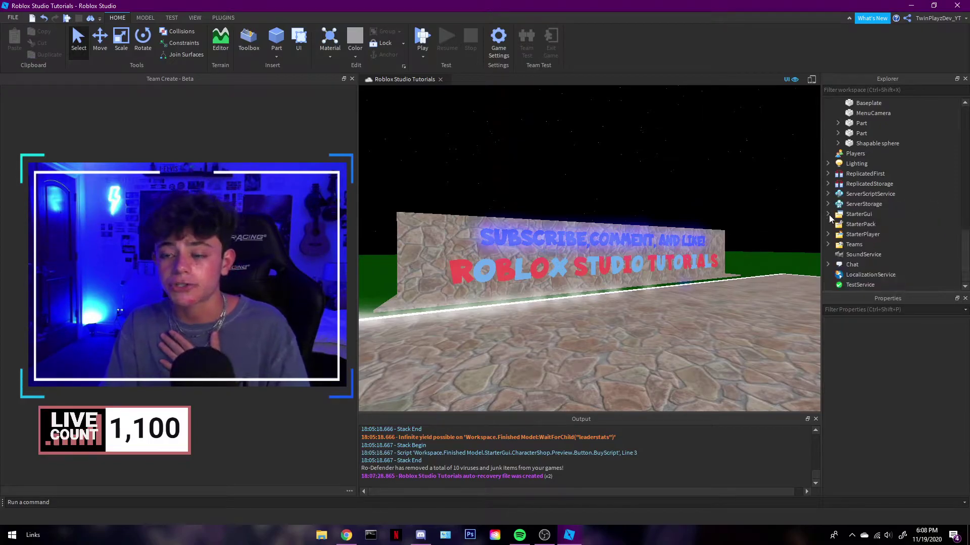
pyautogui.click(828, 244)
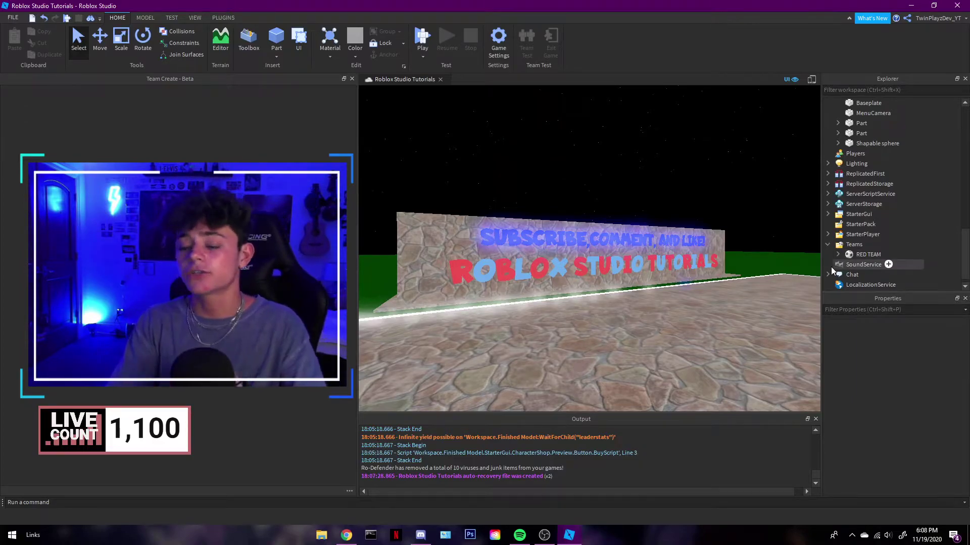
pyautogui.click(838, 255)
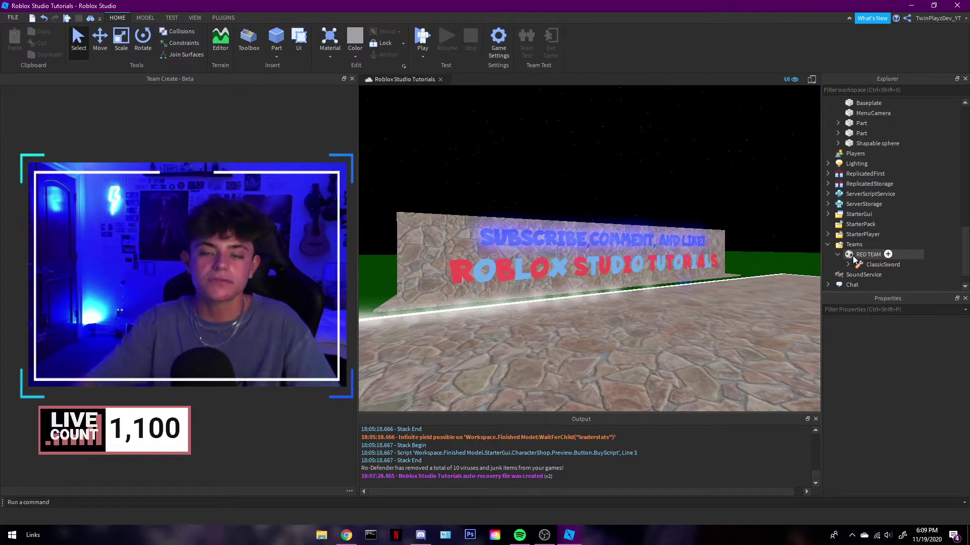
# Insert a new Team object under Teams
pyautogui.click(868, 254)
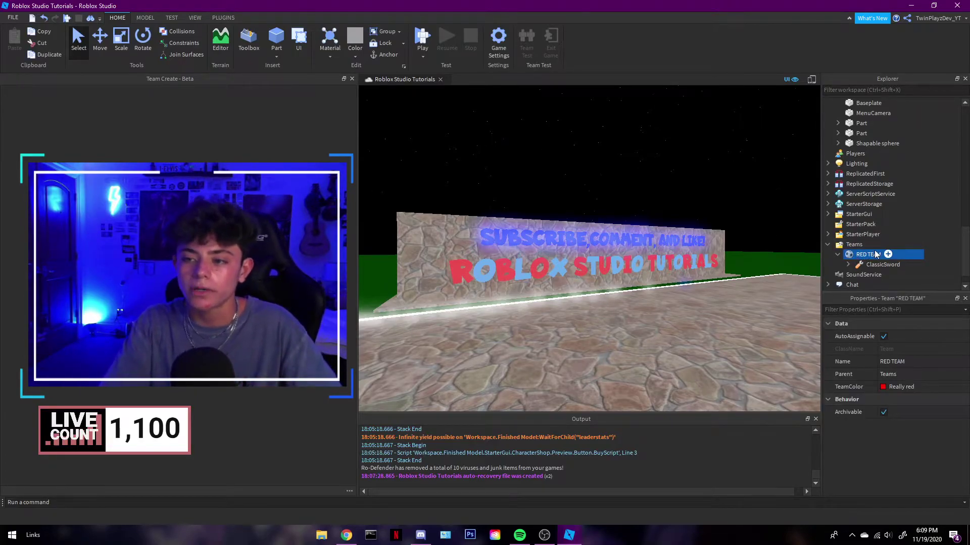
pyautogui.click(869, 244)
pyautogui.click(848, 290)
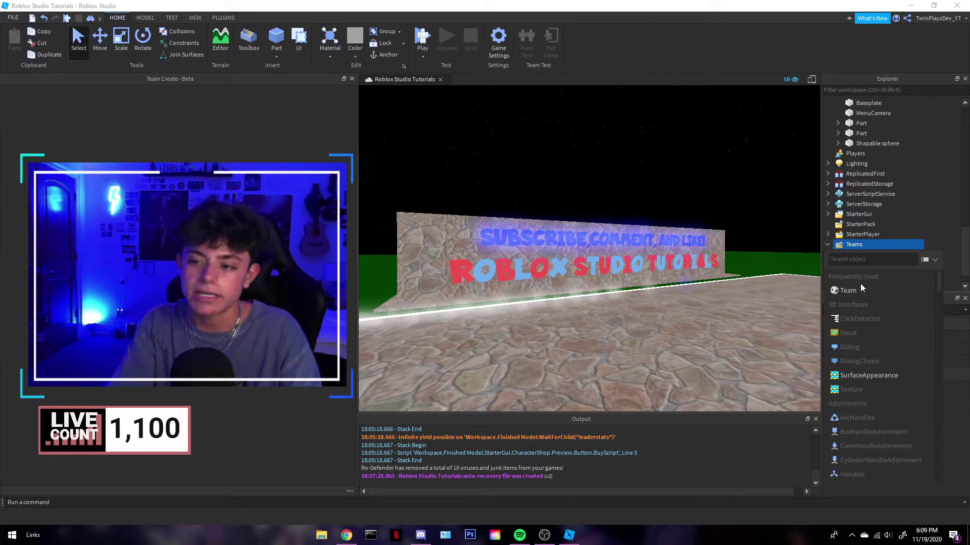
# Set the new team's TeamColor to Cyan
pyautogui.click(928, 258)
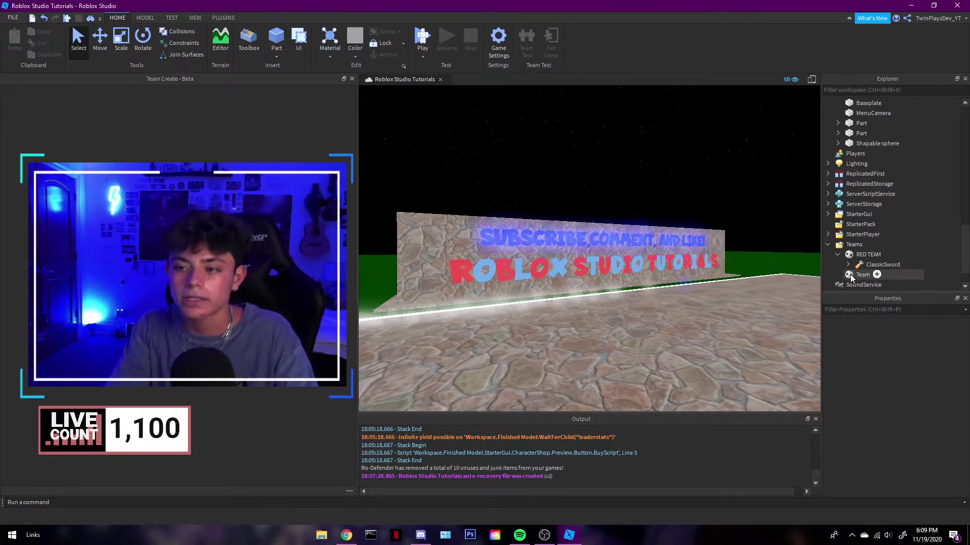
pyautogui.click(850, 274)
pyautogui.click(859, 255)
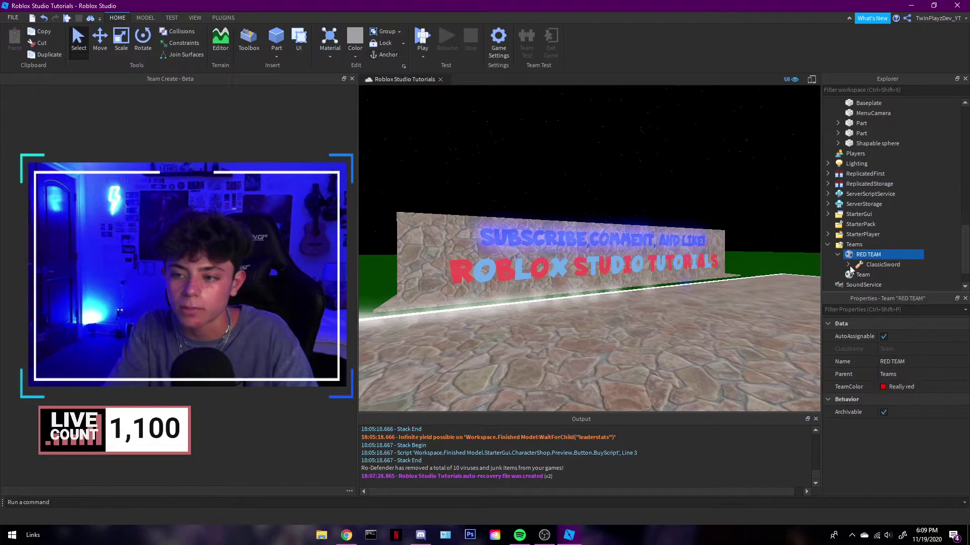
pyautogui.click(858, 274)
pyautogui.click(893, 387)
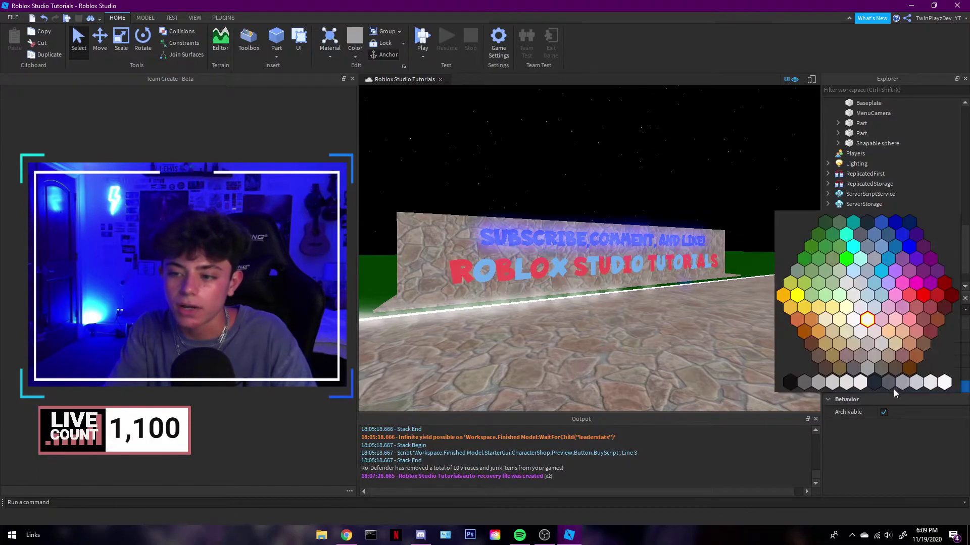
pyautogui.click(884, 265)
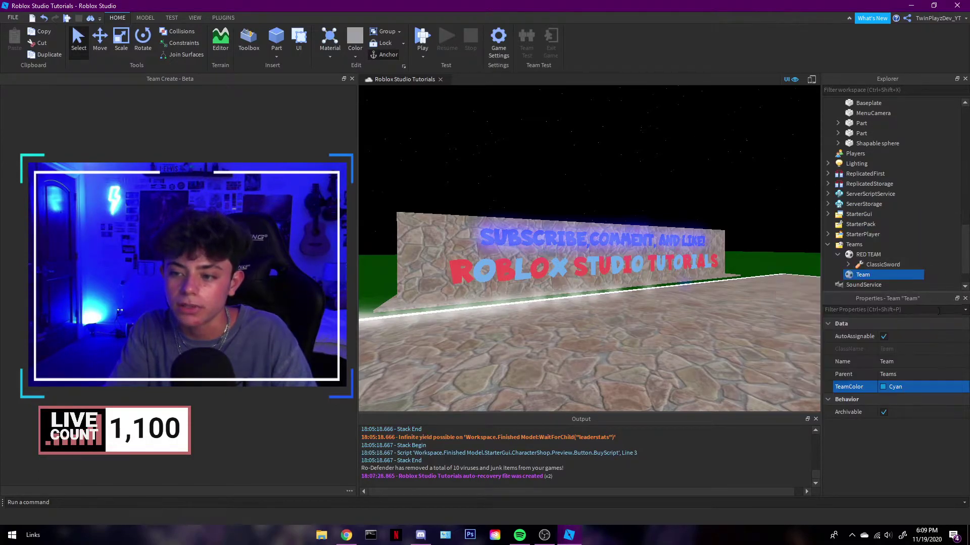
# Name the new team Blue Team and rename the red team to Red Team
pyautogui.click(910, 366)
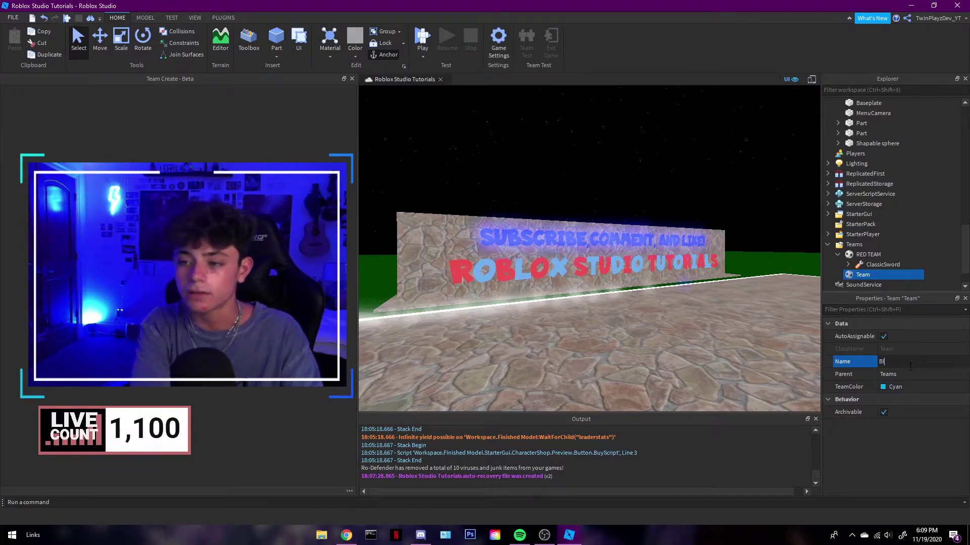
pyautogui.press('Return')
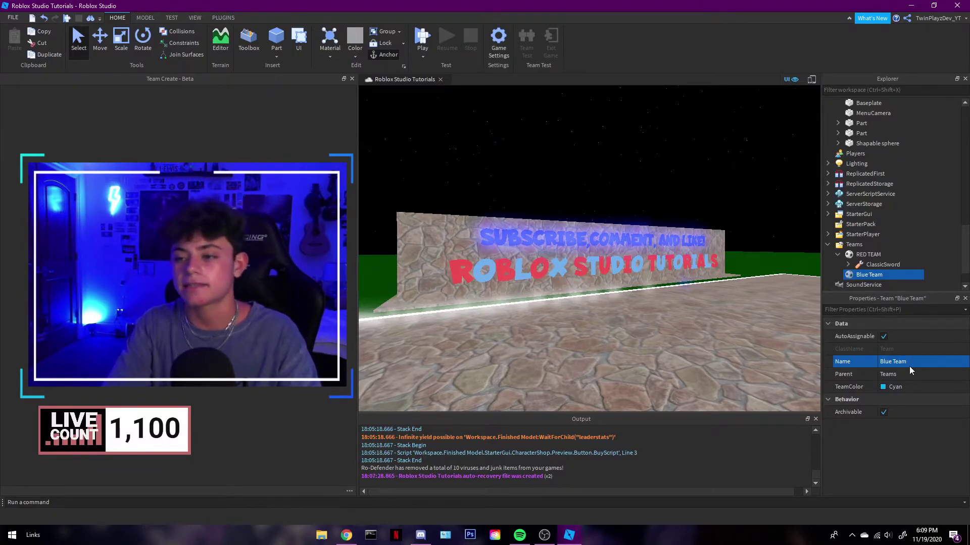
pyautogui.click(857, 256)
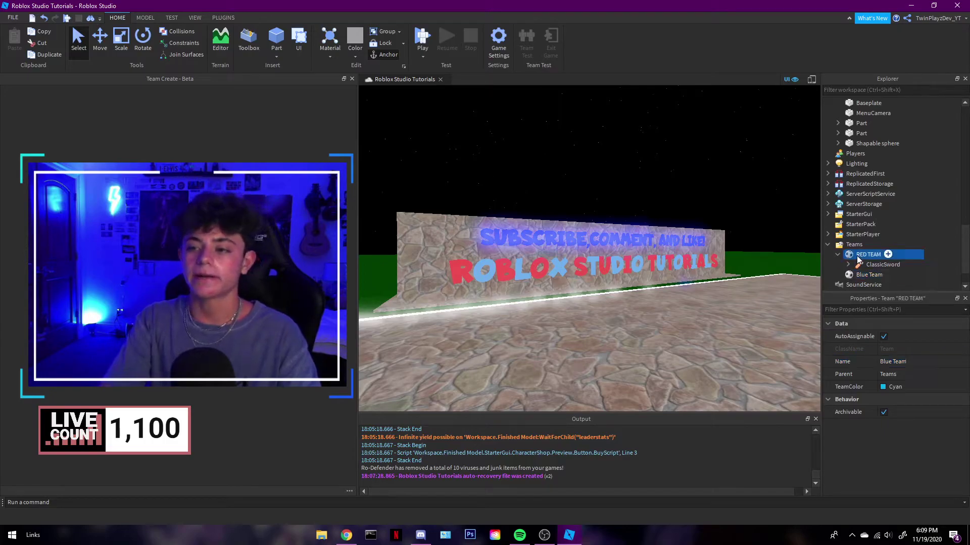
pyautogui.click(905, 360)
pyautogui.write('Red T')
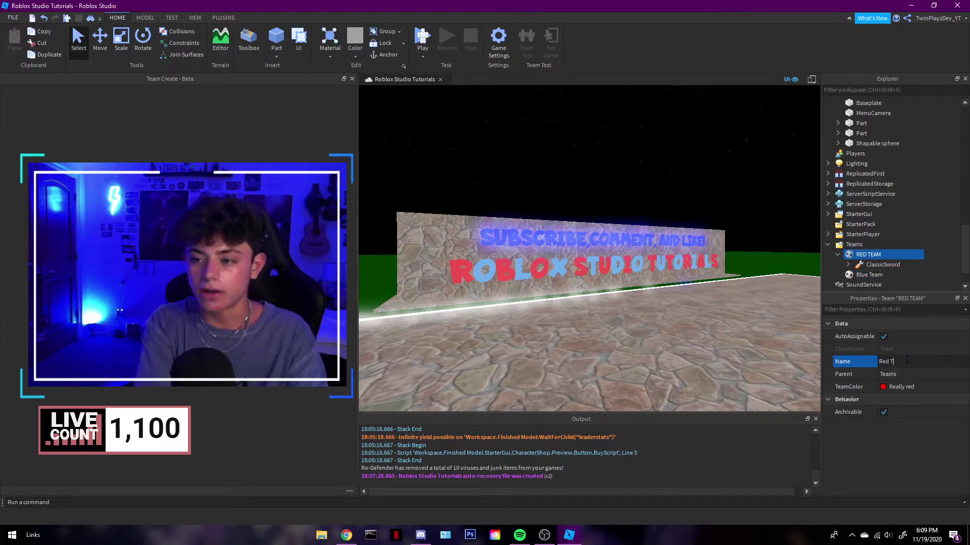
pyautogui.write('eam')
pyautogui.press('Return')
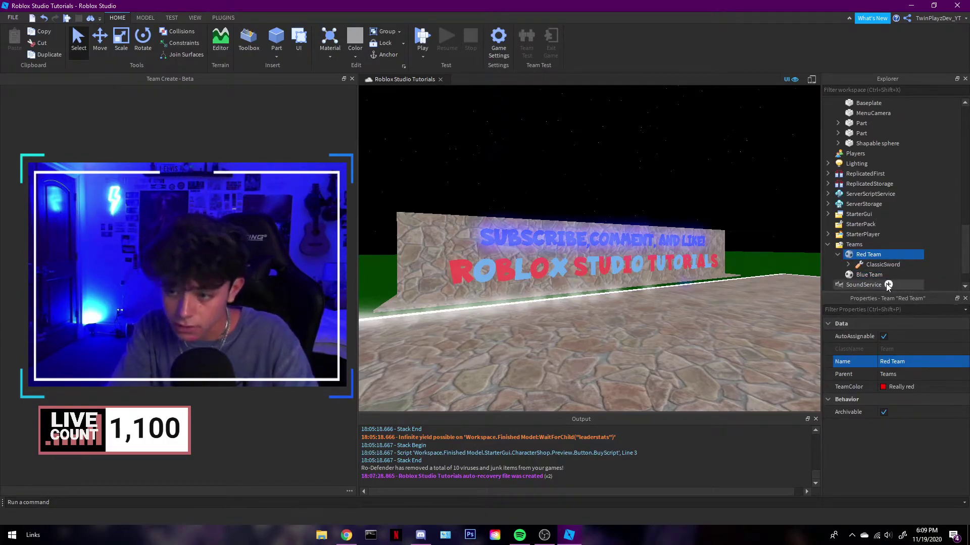
# Rename Red Team to Spawn
pyautogui.click(865, 276)
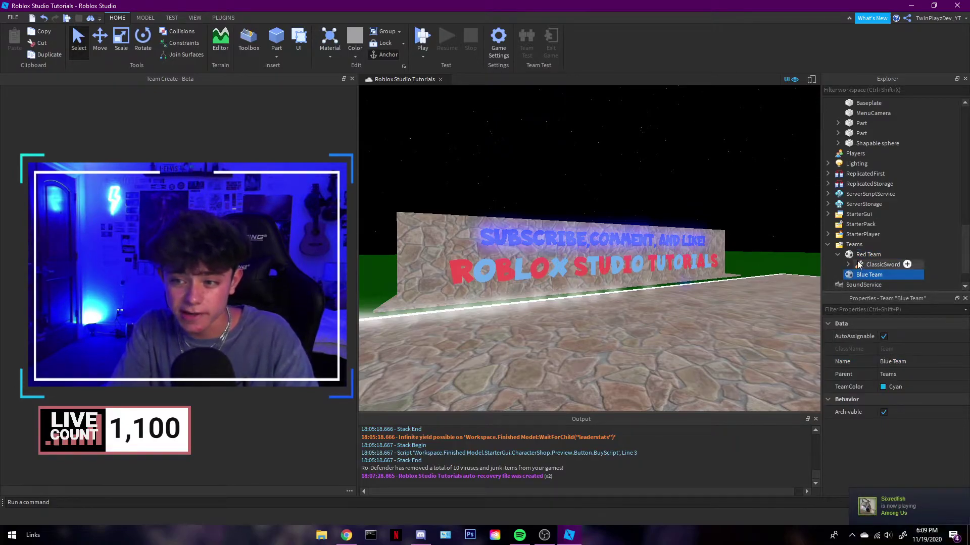
pyautogui.click(867, 255)
pyautogui.click(868, 274)
pyautogui.click(889, 254)
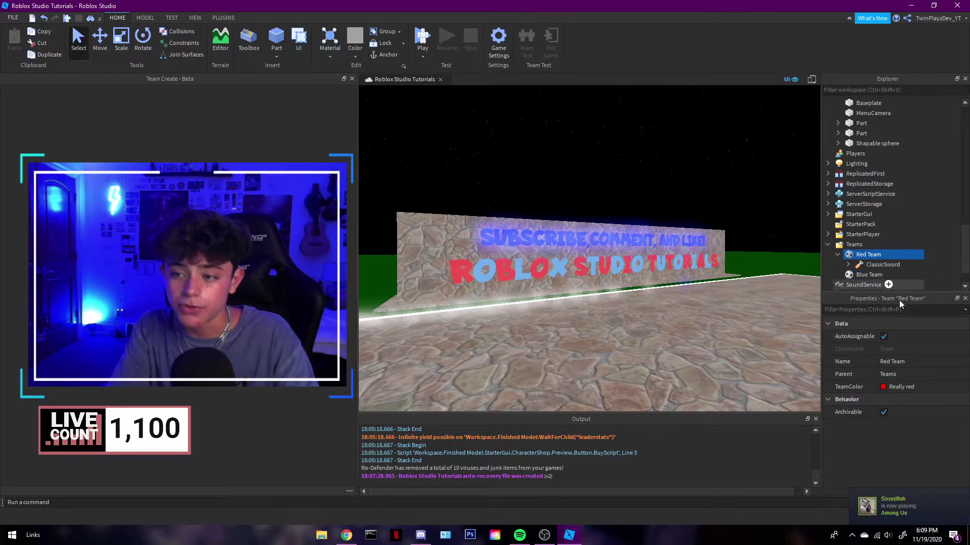
pyautogui.click(912, 365)
pyautogui.write('Spawn')
pyautogui.press('Return')
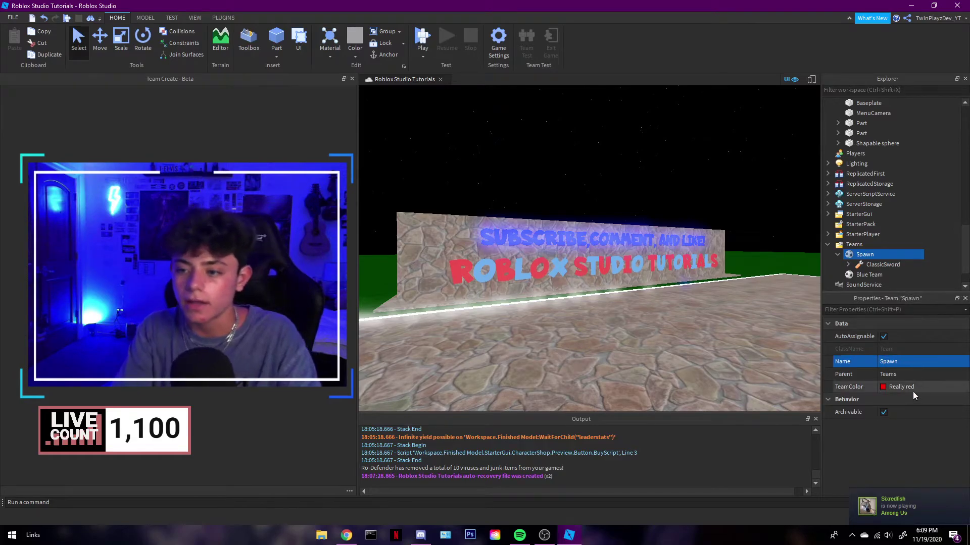
# Move the ClassicSword from Spawn into Blue Team, leaving Spawn's colour unchanged
pyautogui.click(913, 386)
pyautogui.click(942, 381)
pyautogui.click(932, 268)
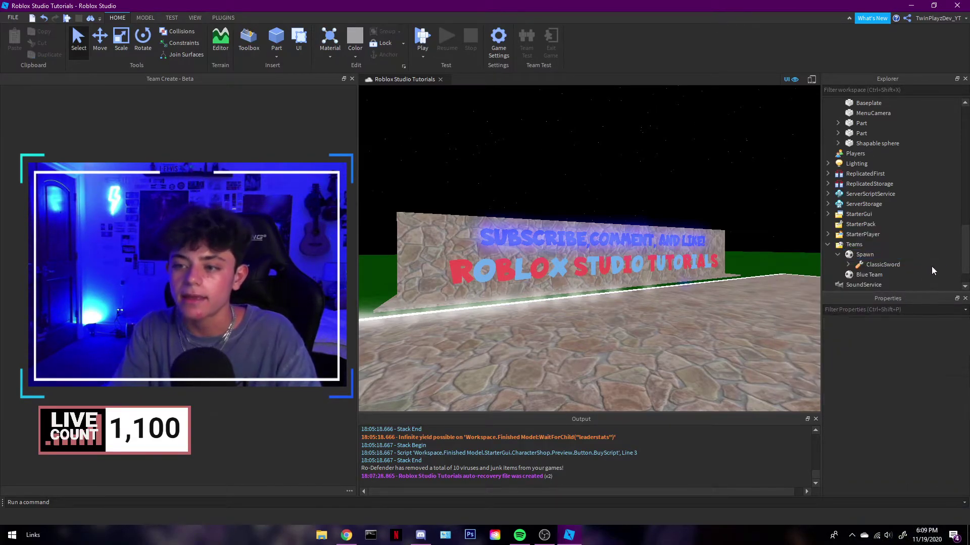
pyautogui.moveTo(889, 264); pyautogui.dragTo(861, 274)
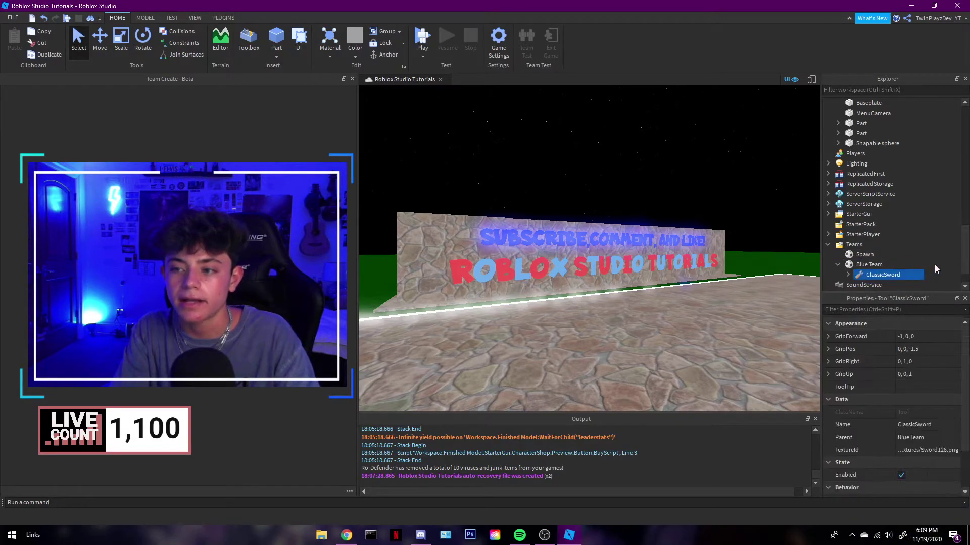
pyautogui.click(838, 264)
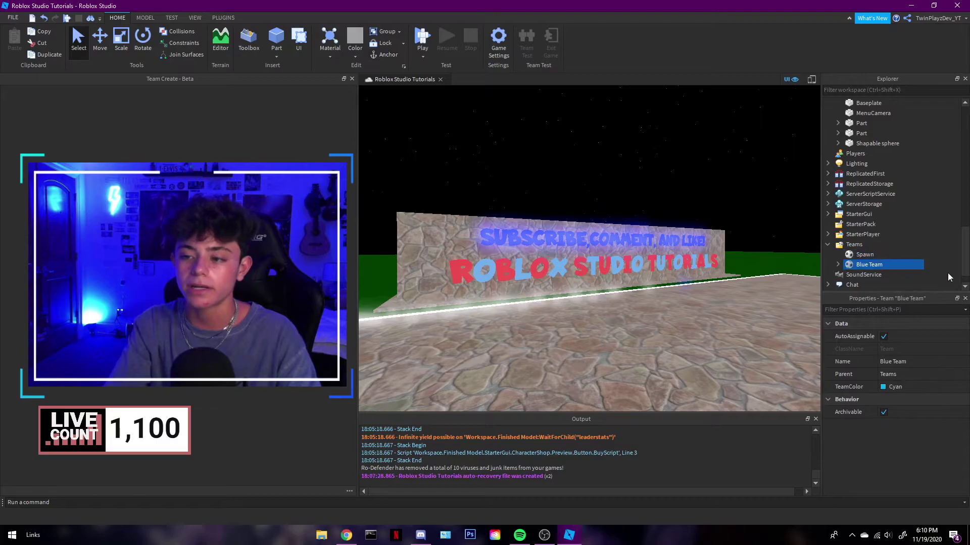
pyautogui.click(729, 233)
pyautogui.moveTo(730, 234)
pyautogui.mouseDown(button='right')
pyautogui.moveTo(526, 126)
pyautogui.moveTo(575, 171)
pyautogui.mouseUp(button='right')
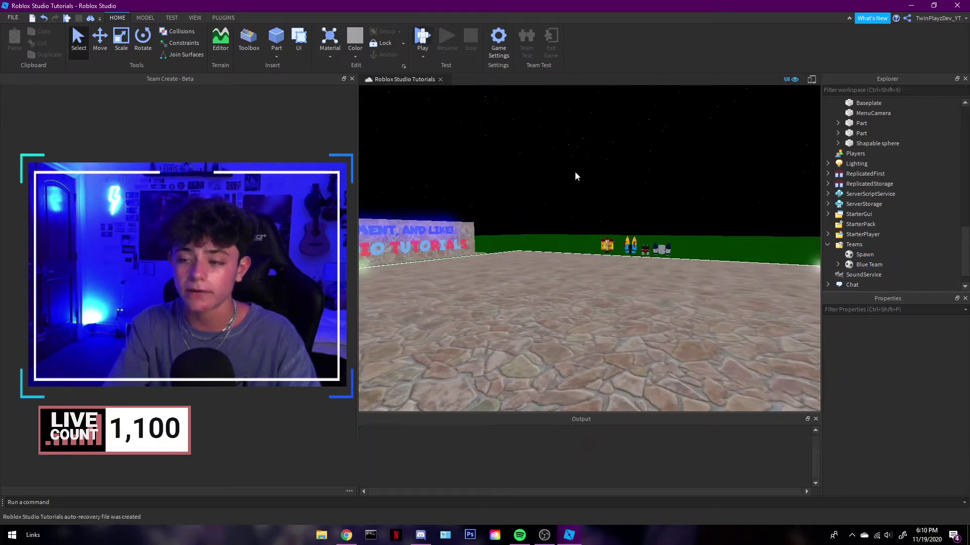
pyautogui.press('F5')
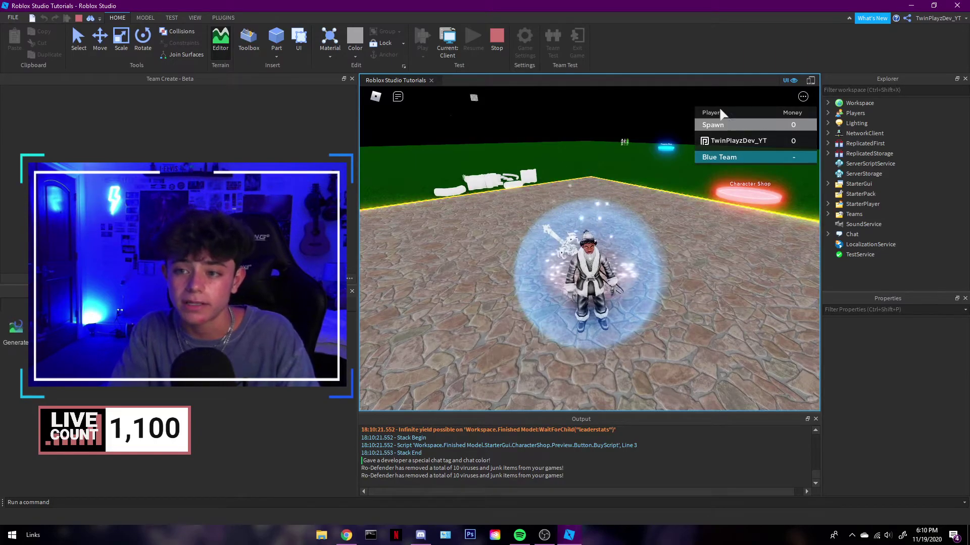
pyautogui.moveTo(723, 114); pyautogui.dragTo(607, 226, button='right')
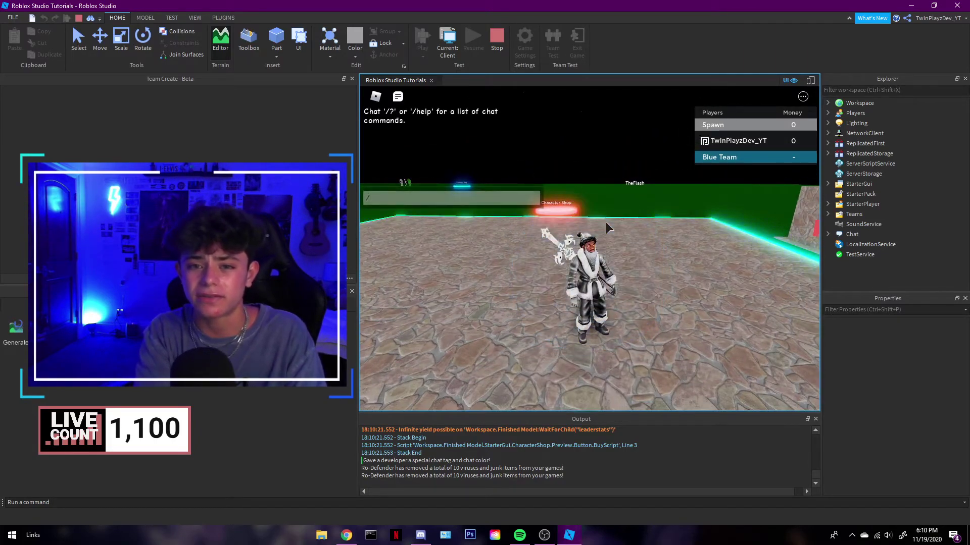
pyautogui.press('/')
pyautogui.write('change')
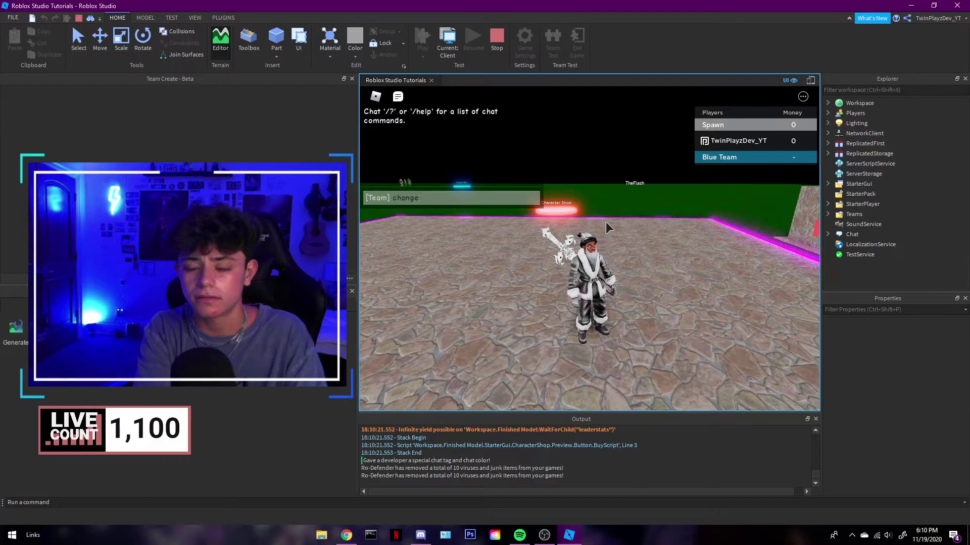
pyautogui.press('Return')
pyautogui.press('/')
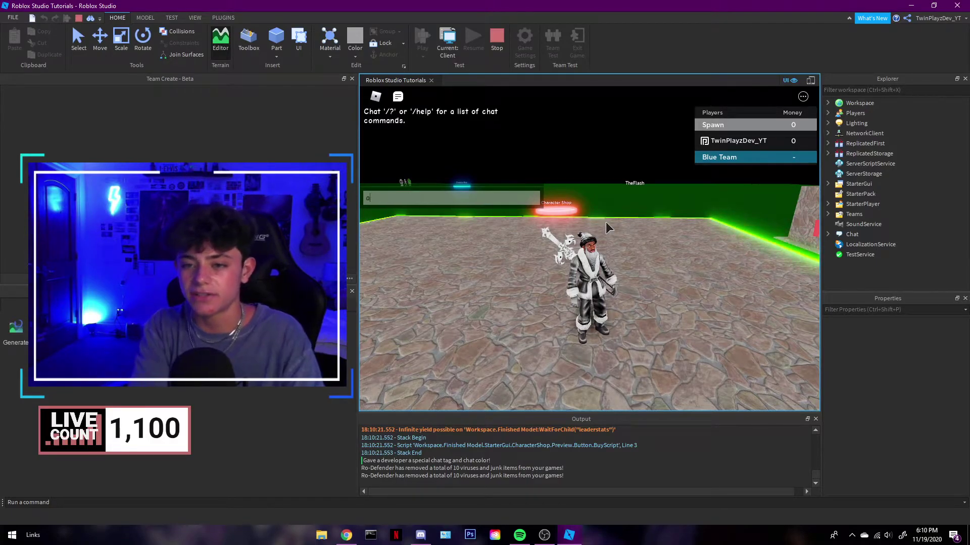
pyautogui.write('asd')
pyautogui.press('Return')
pyautogui.press('s')
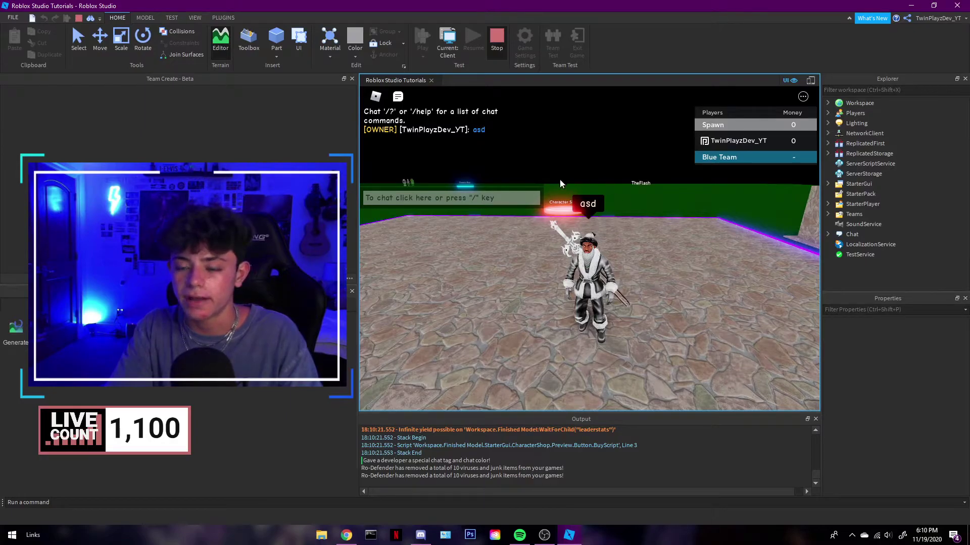
# Stop the play test and select the ClassicSword under Blue Team
pyautogui.hotkey('shift', 'F5')
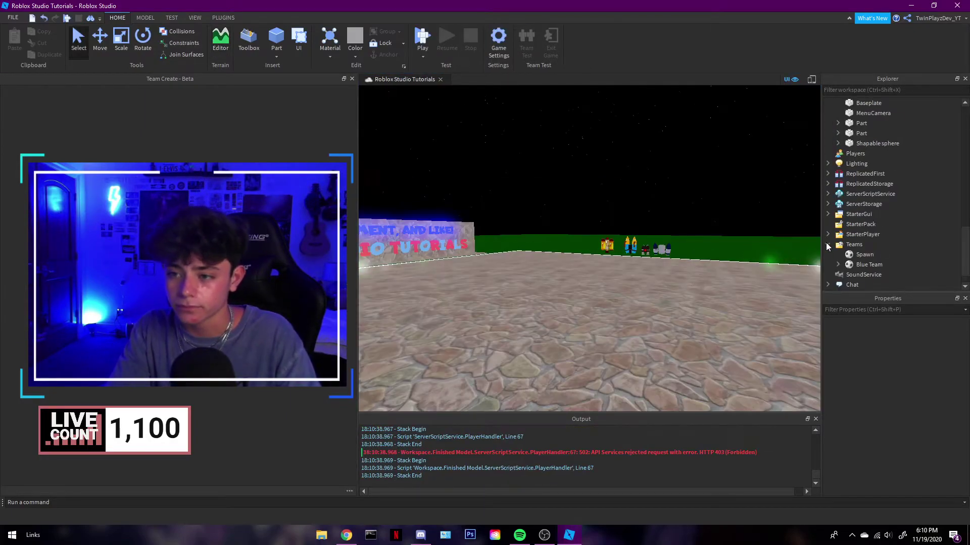
pyautogui.moveTo(852, 256); pyautogui.dragTo(870, 266)
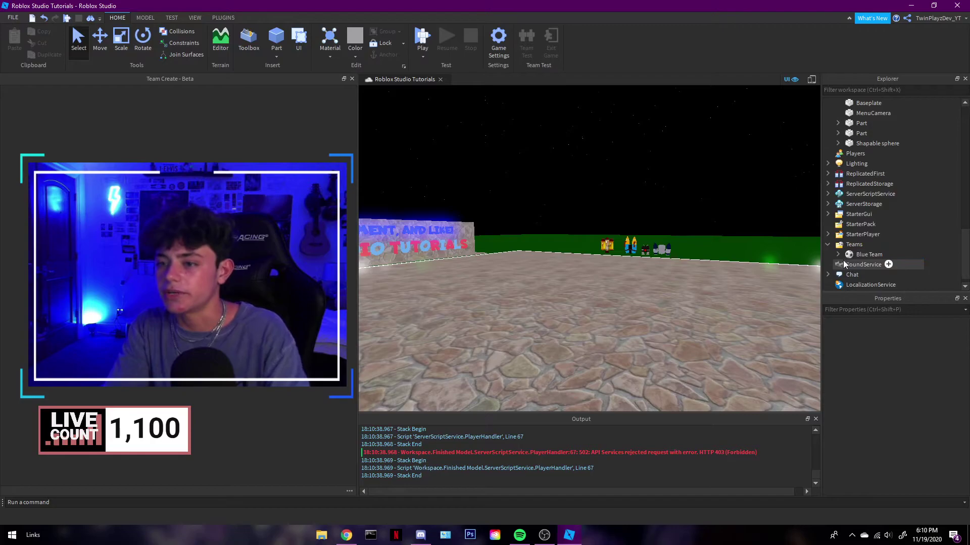
pyautogui.click(857, 256)
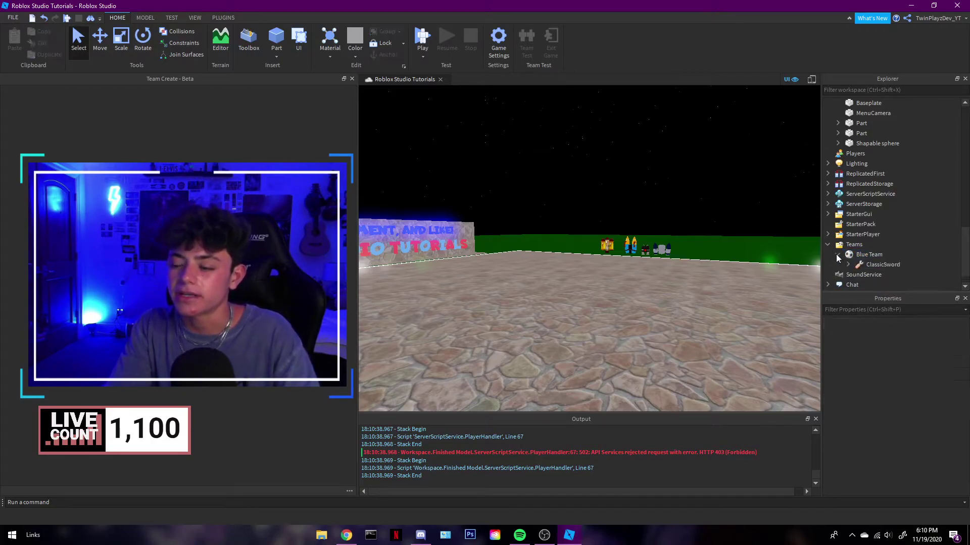
pyautogui.scroll(-1, 865, 241)
pyautogui.click(862, 245)
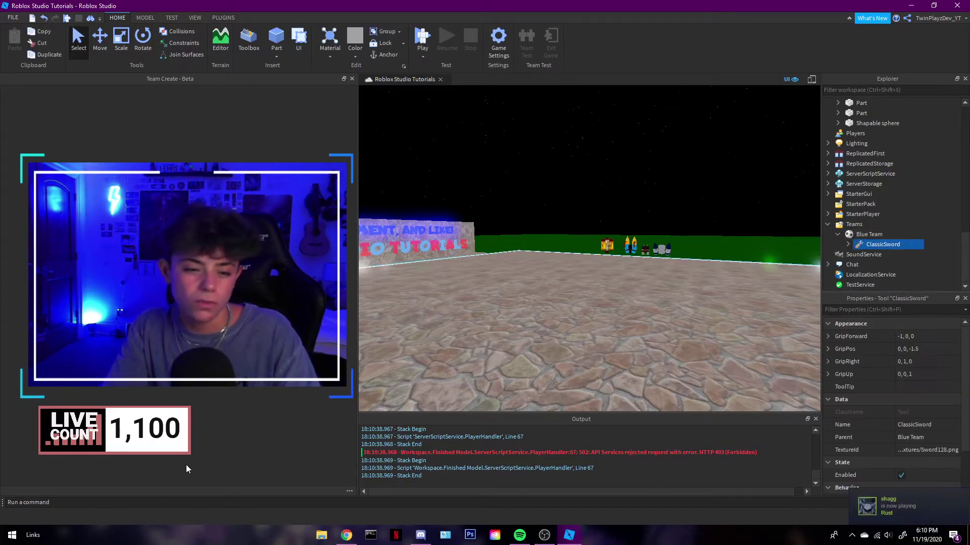
# Search the model marketplace for swords, then clear the search
pyautogui.click(249, 43)
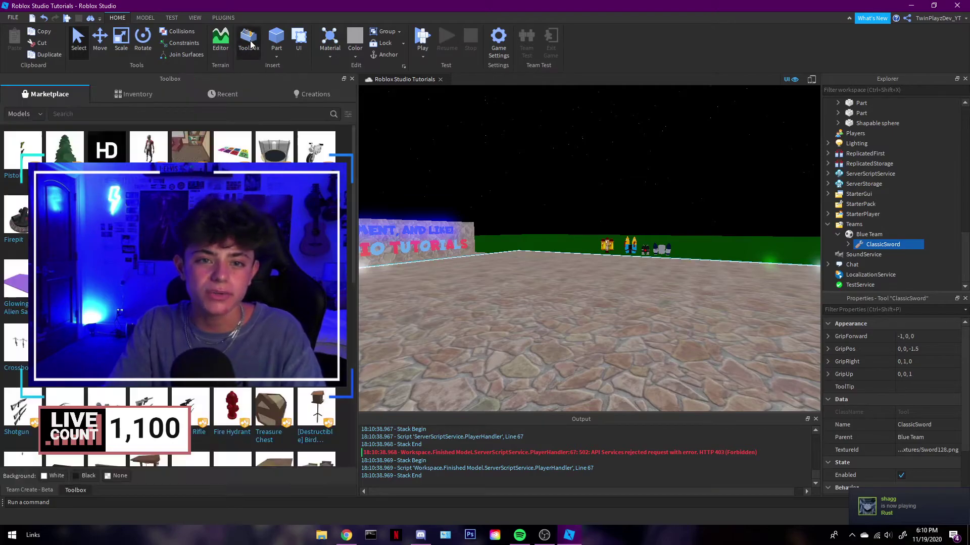
pyautogui.click(120, 115)
pyautogui.write('word')
pyautogui.press('Return')
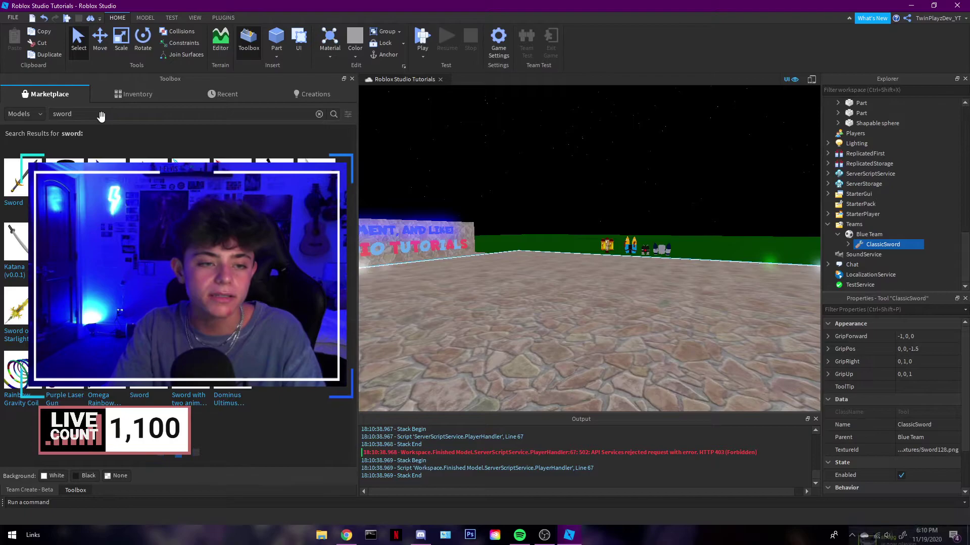
pyautogui.doubleClick(107, 113)
pyautogui.press('BackSpace')
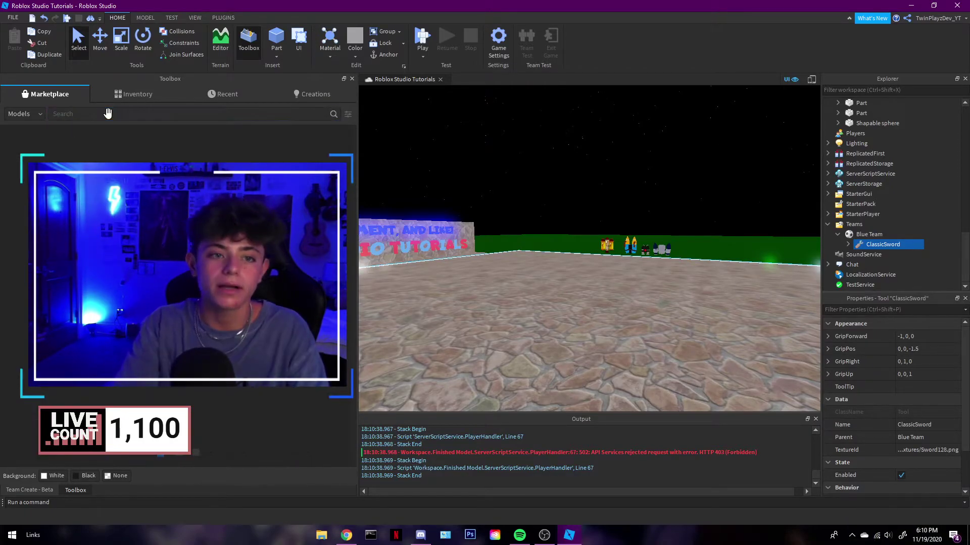
# Close the Toolbox and nudge the viewport camera with D and A
pyautogui.click(352, 79)
pyautogui.press('d')
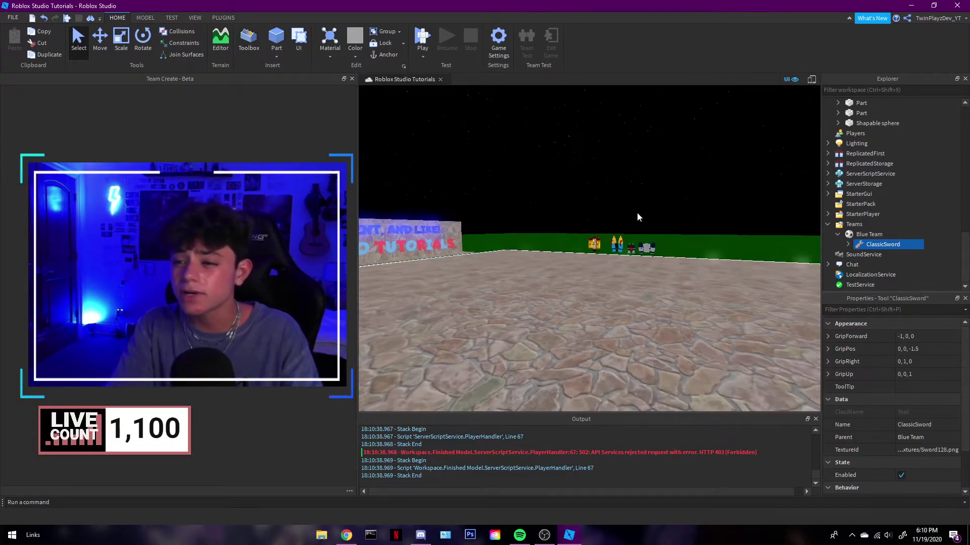
pyautogui.press('a')
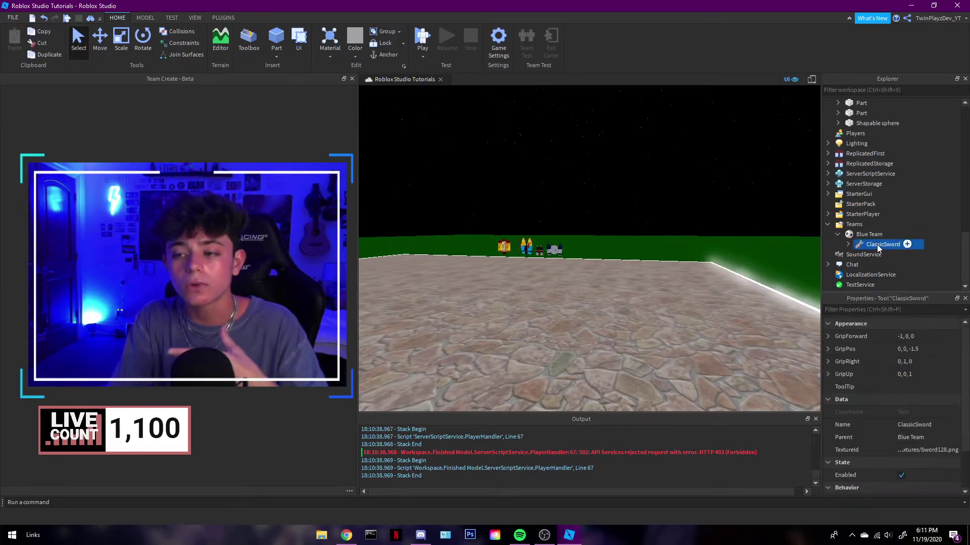
pyautogui.moveTo(883, 244)
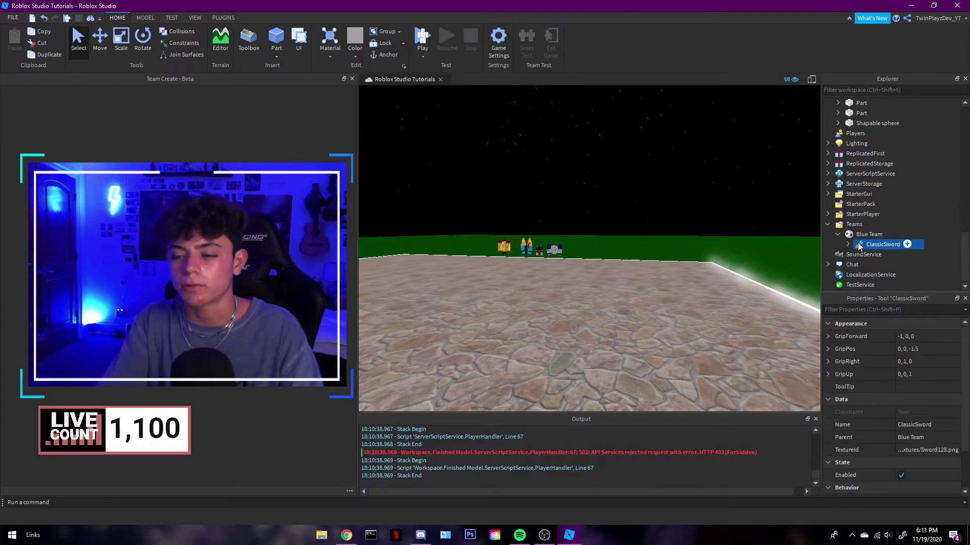
# Make sure the ClassicSword sits under Blue Team, then collapse Blue Team
pyautogui.press('w')
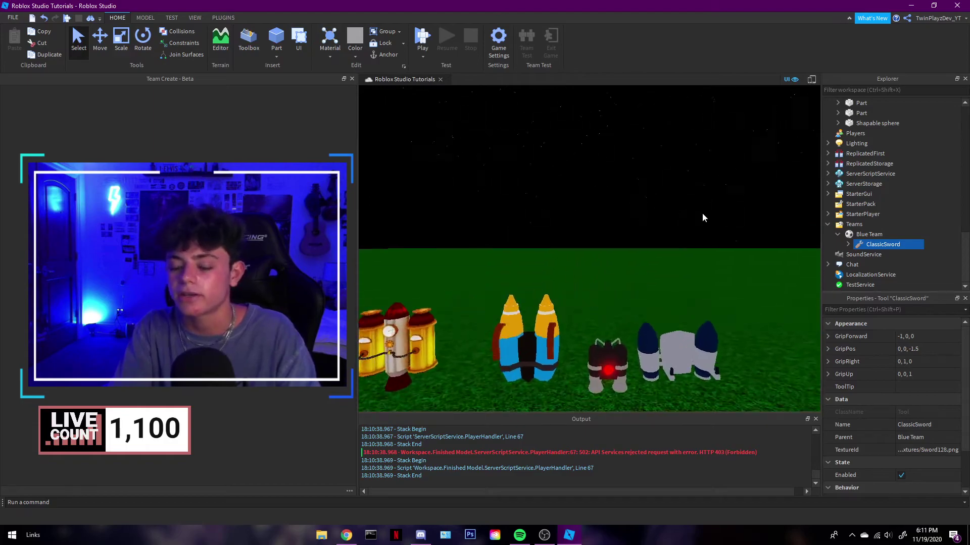
pyautogui.press('s')
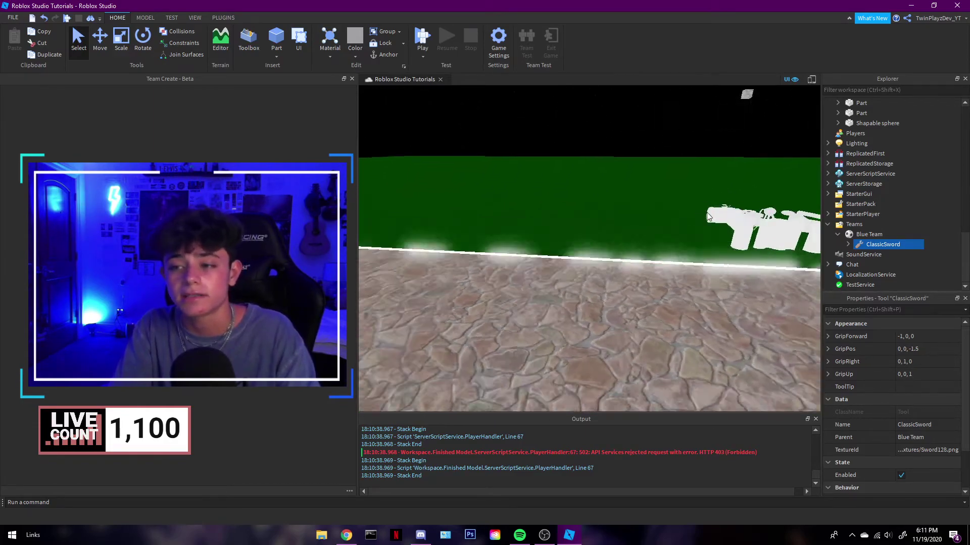
pyautogui.press('d')
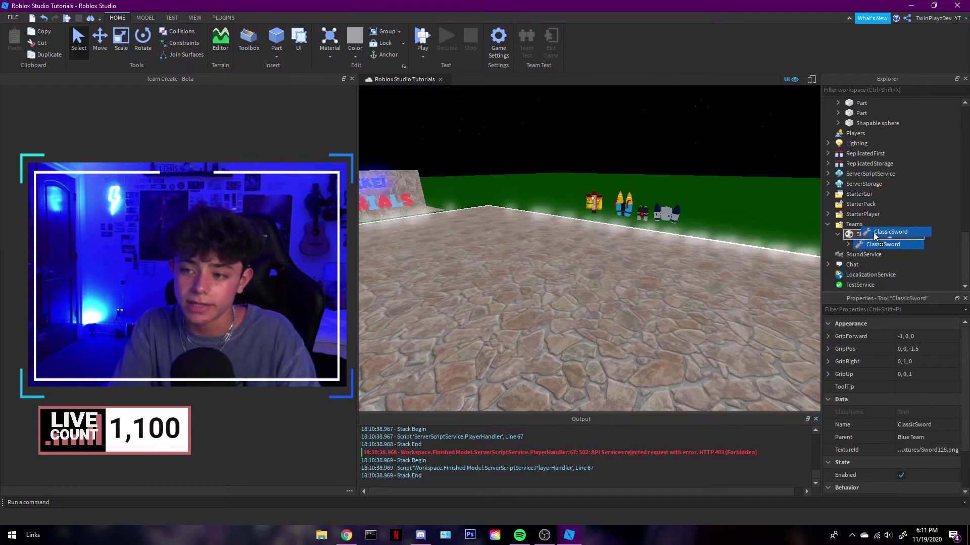
pyautogui.moveTo(853, 239)
pyautogui.mouseDown()
pyautogui.moveTo(864, 226)
pyautogui.moveTo(876, 264)
pyautogui.mouseUp()
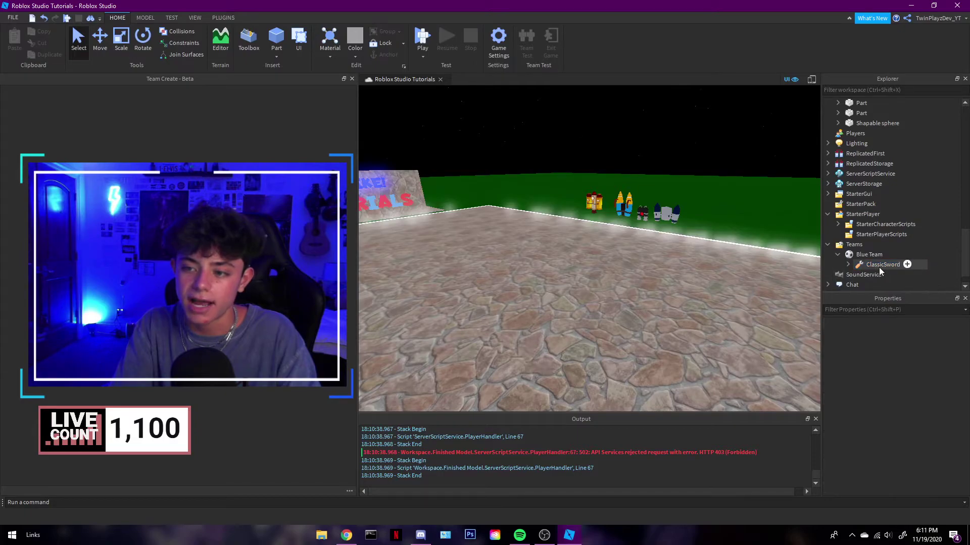
pyautogui.click(837, 255)
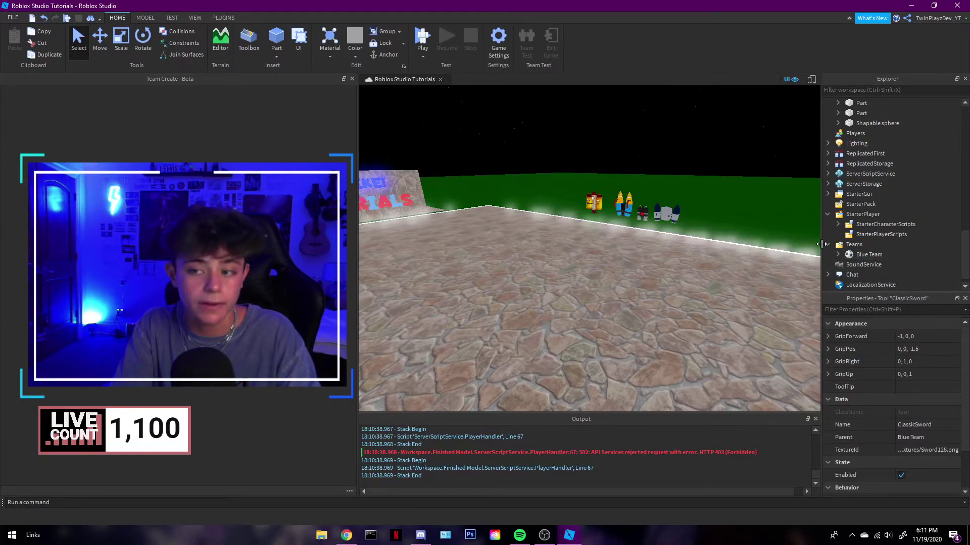
# Check the Team Only Tools script in ServerScriptService, then start a play test
pyautogui.click(827, 214)
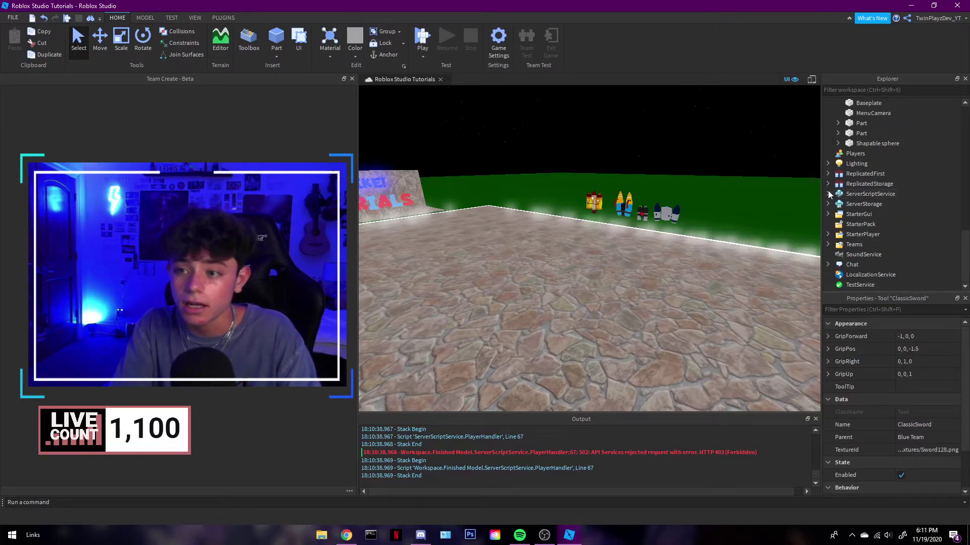
pyautogui.click(827, 194)
pyautogui.click(874, 224)
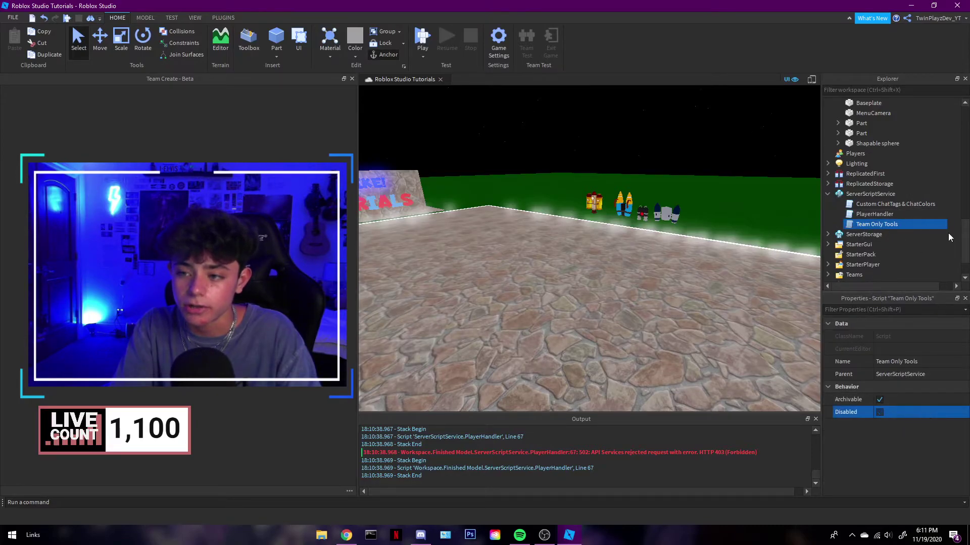
pyautogui.click(827, 194)
pyautogui.click(427, 41)
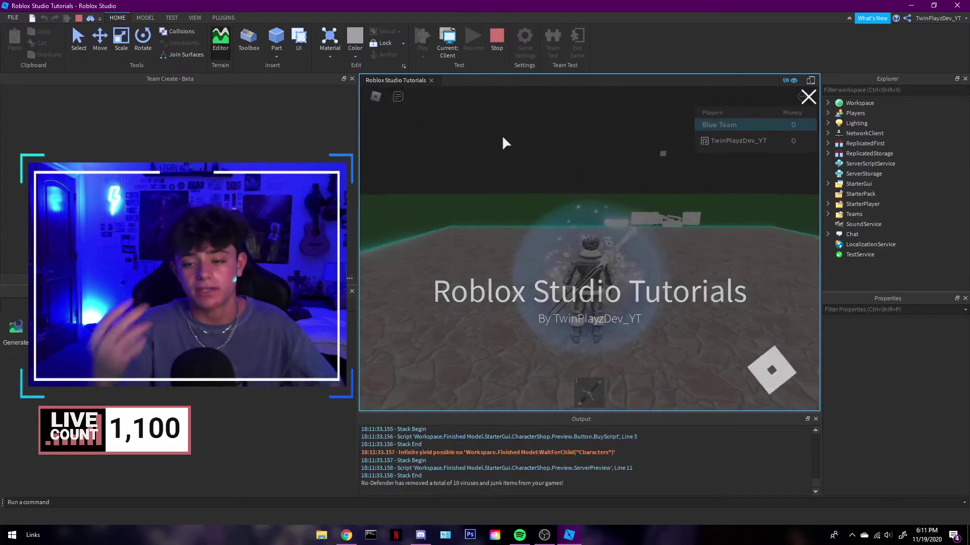
# Equip the ClassicSword with key 1, then unequip it with 1 again
pyautogui.press('1')
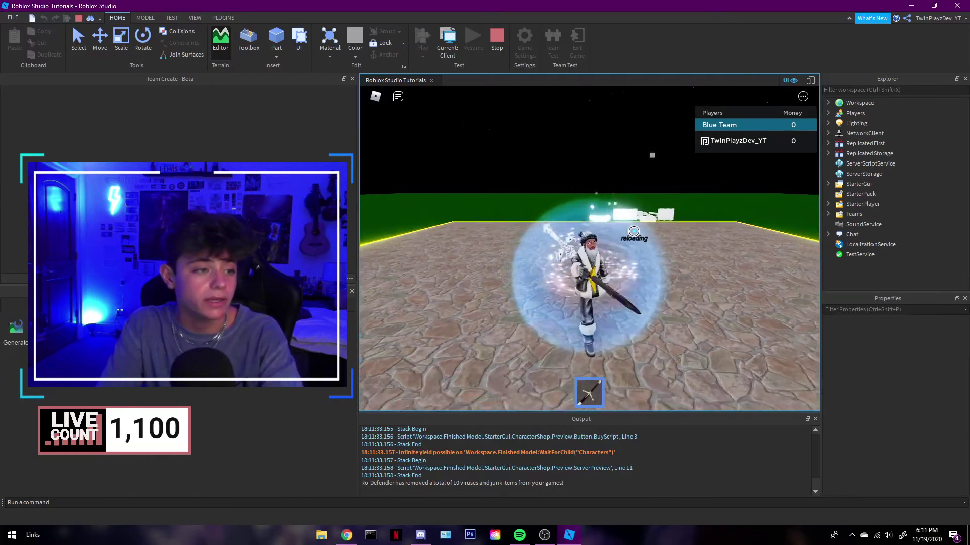
pyautogui.press('1')
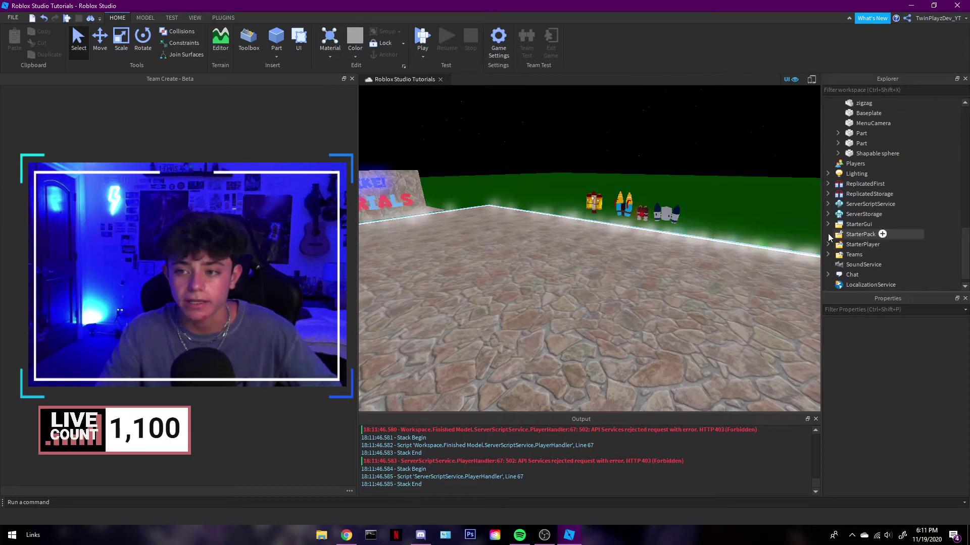
pyautogui.click(828, 245)
pyautogui.click(828, 246)
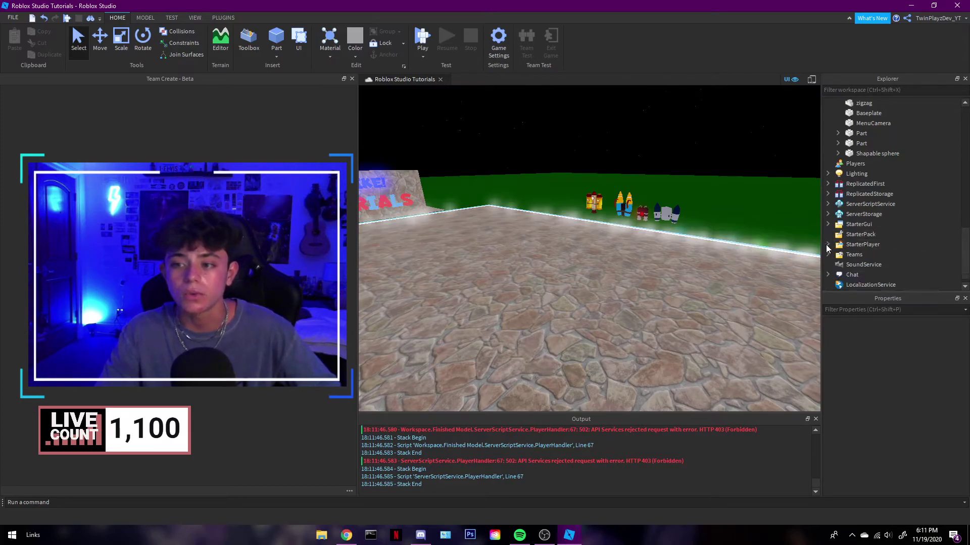
pyautogui.click(826, 237)
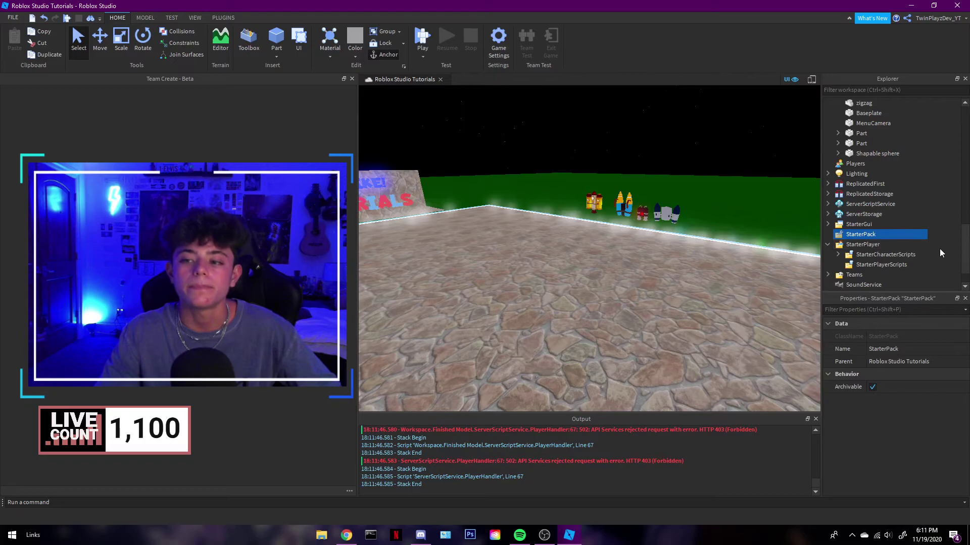
pyautogui.click(939, 248)
pyautogui.click(828, 245)
pyautogui.click(827, 224)
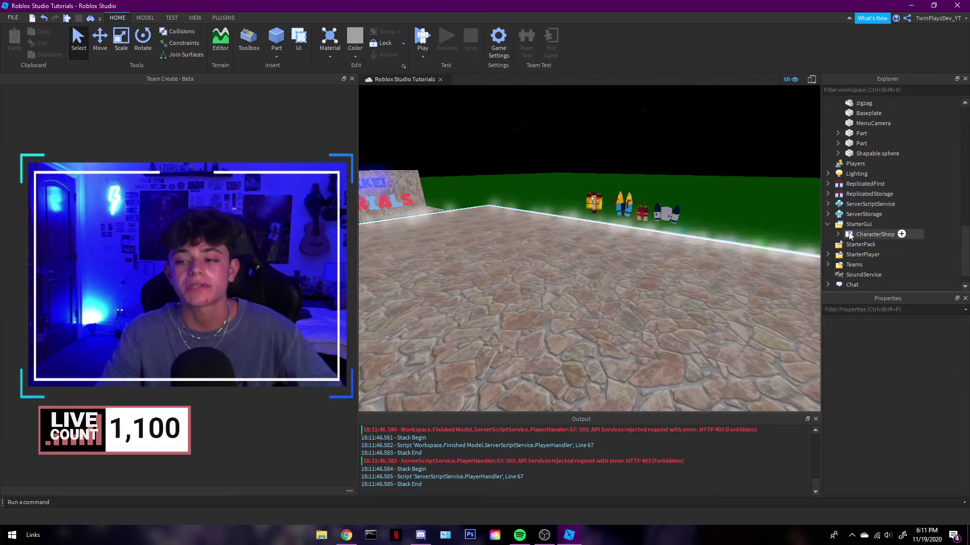
pyautogui.click(828, 225)
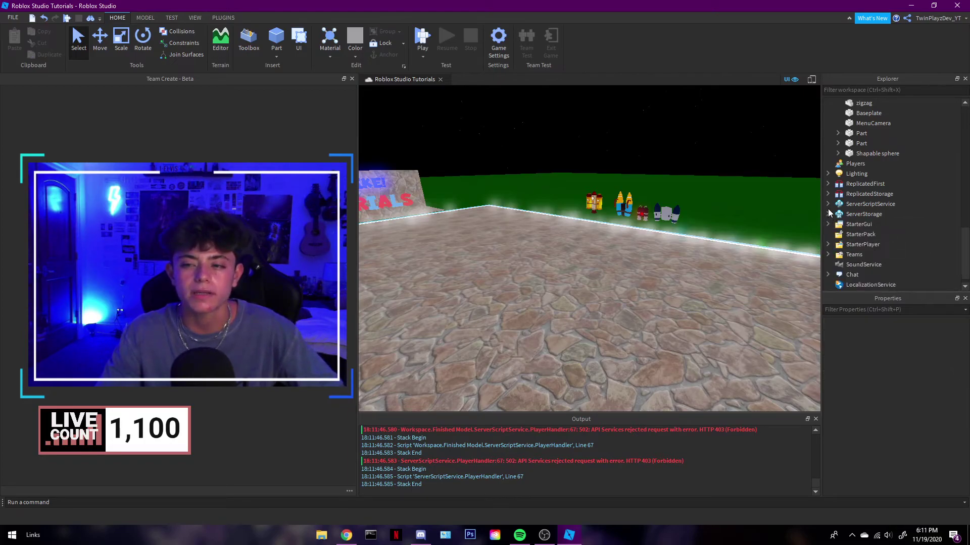
pyautogui.click(827, 204)
pyautogui.click(826, 204)
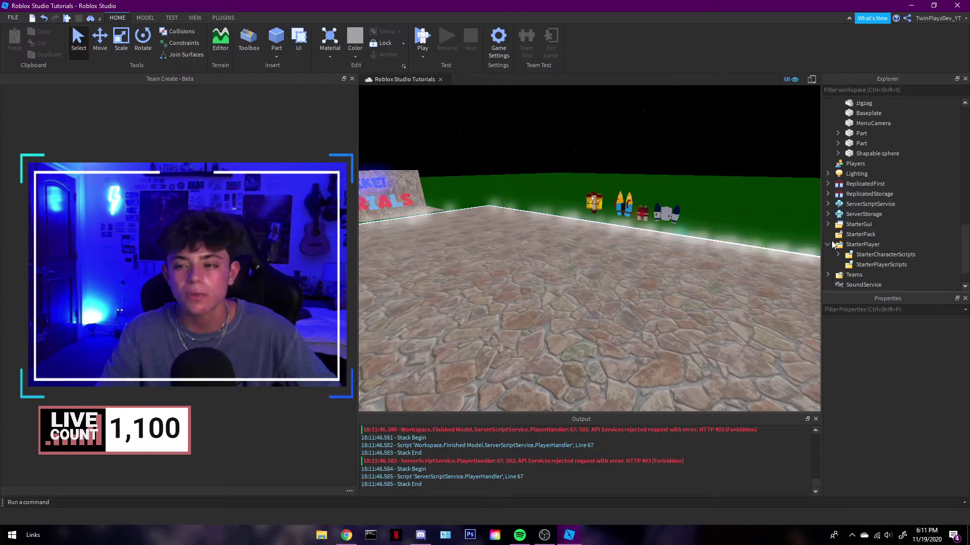
pyautogui.click(827, 245)
pyautogui.click(851, 263)
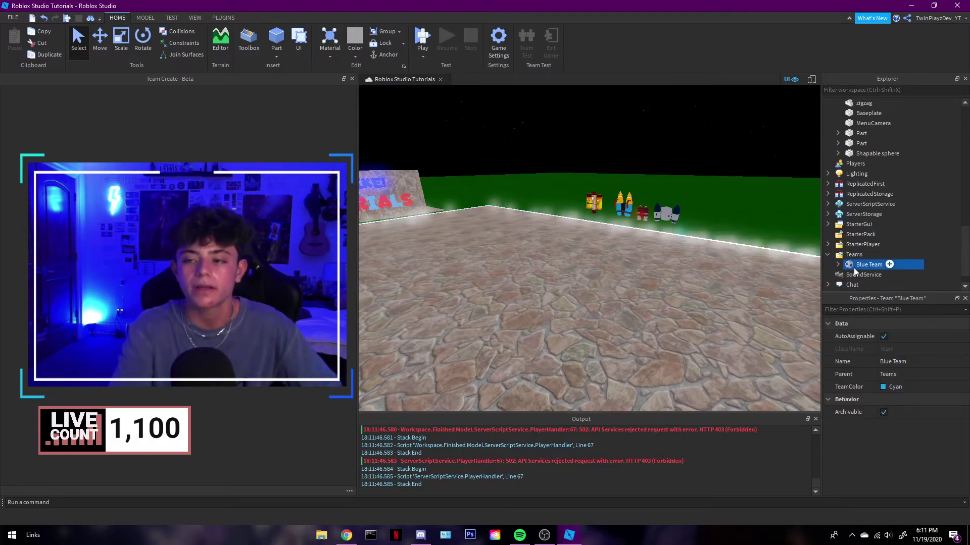
pyautogui.click(828, 255)
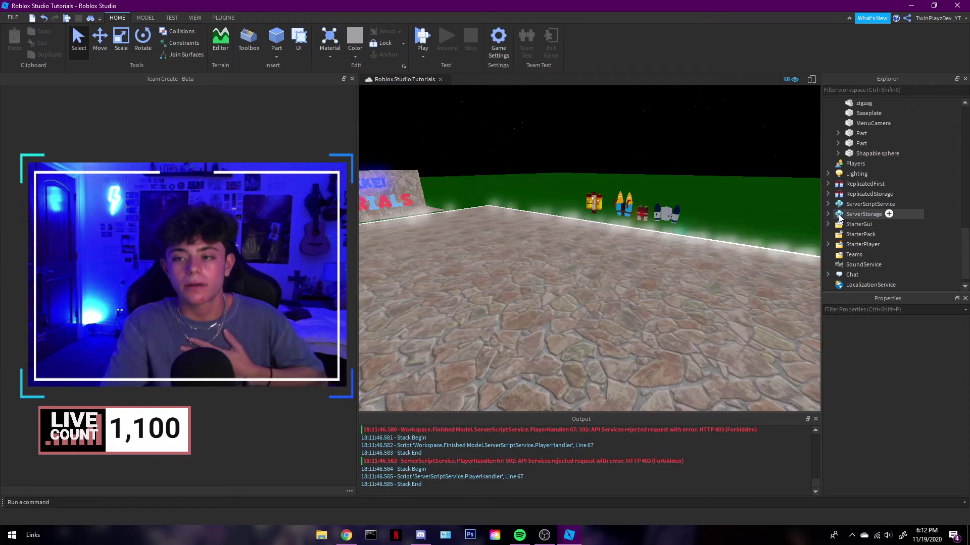
pyautogui.click(827, 204)
pyautogui.click(861, 234)
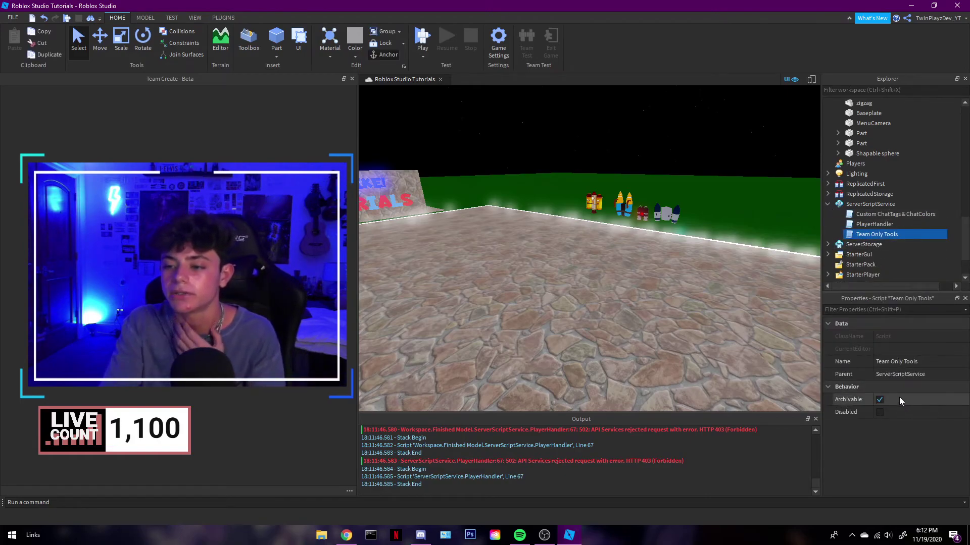
pyautogui.click(880, 412)
pyautogui.click(828, 204)
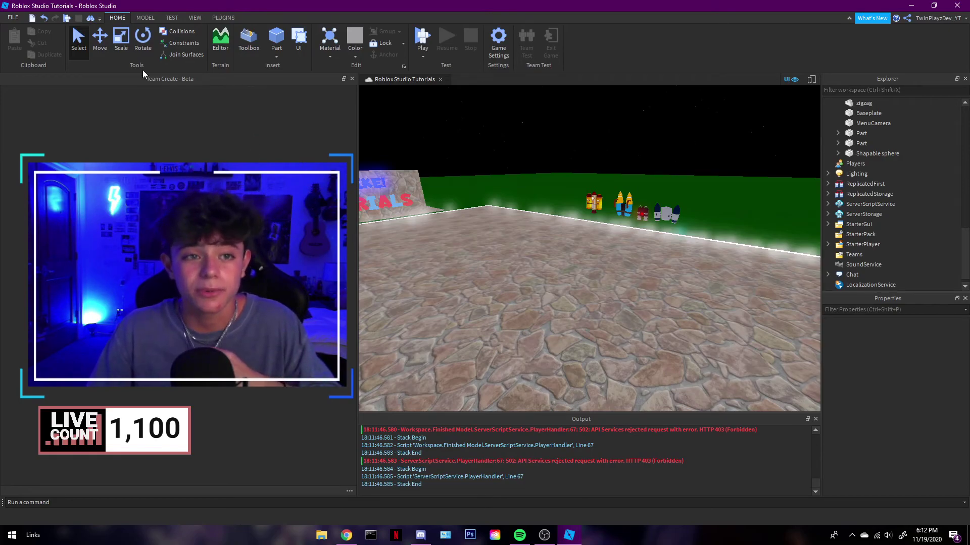
# Publish the place to Roblox from the FILE menu
pyautogui.click(13, 17)
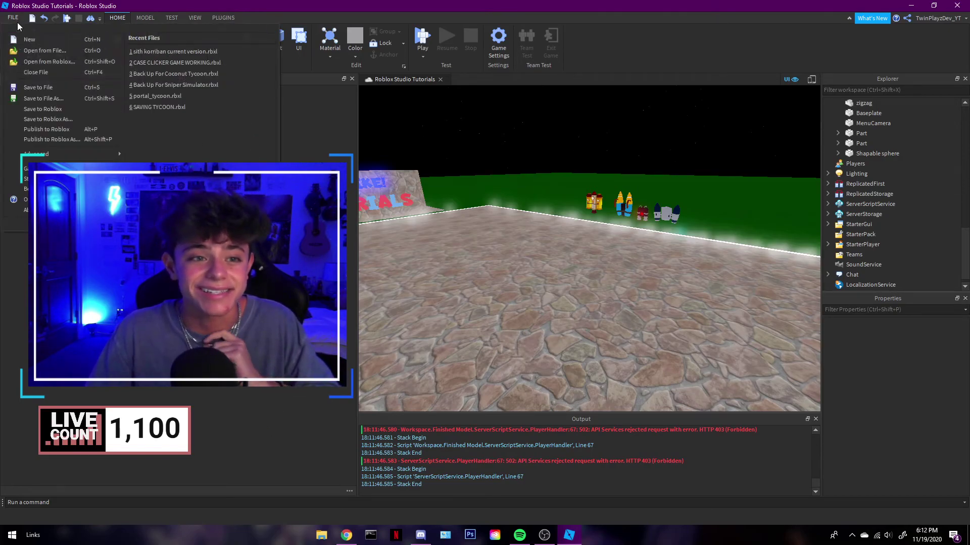
pyautogui.click(50, 129)
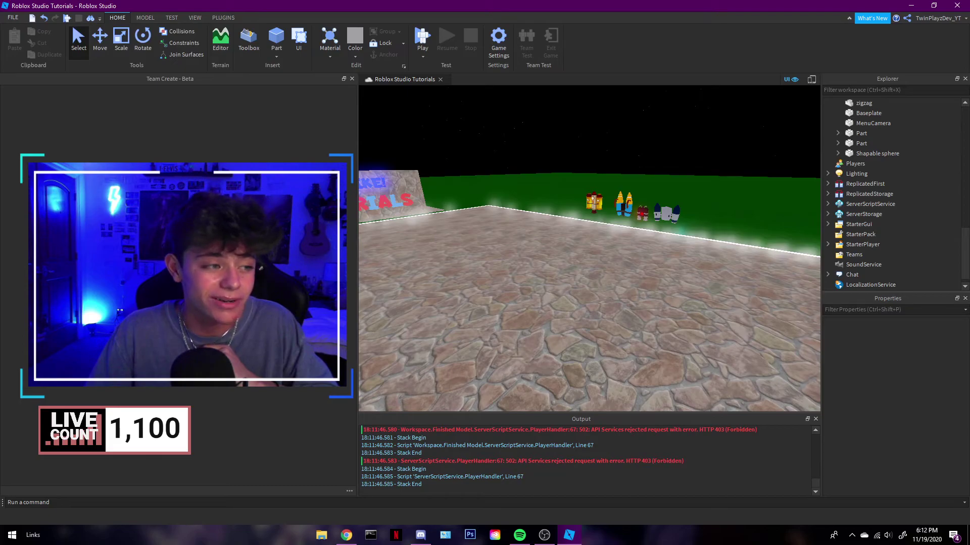